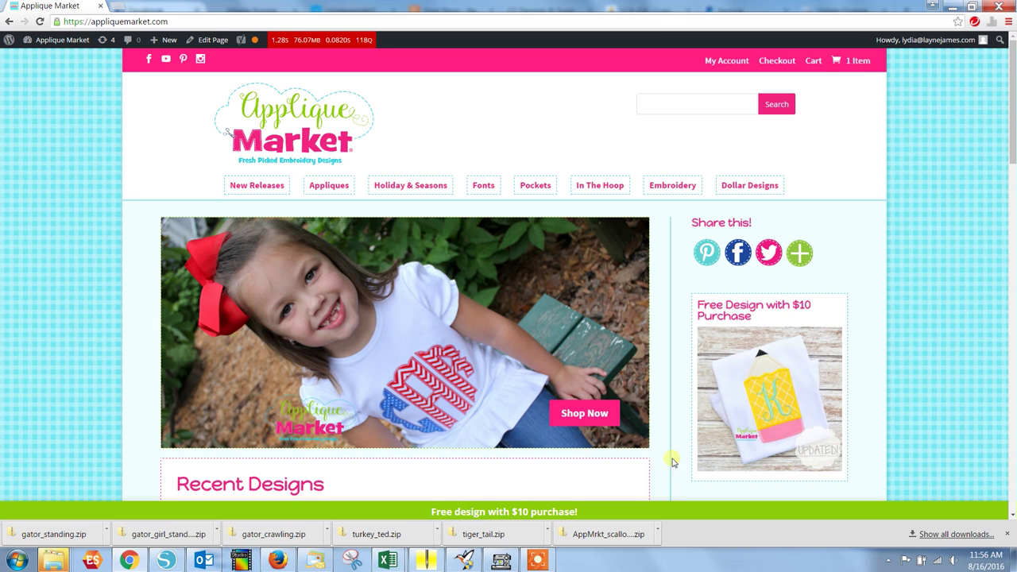
Switch from Chrome to the SewWhat-Pro window showing the ABC scallop monogram a l.pes
{"action": "left_click", "coordinate": [501, 561]}
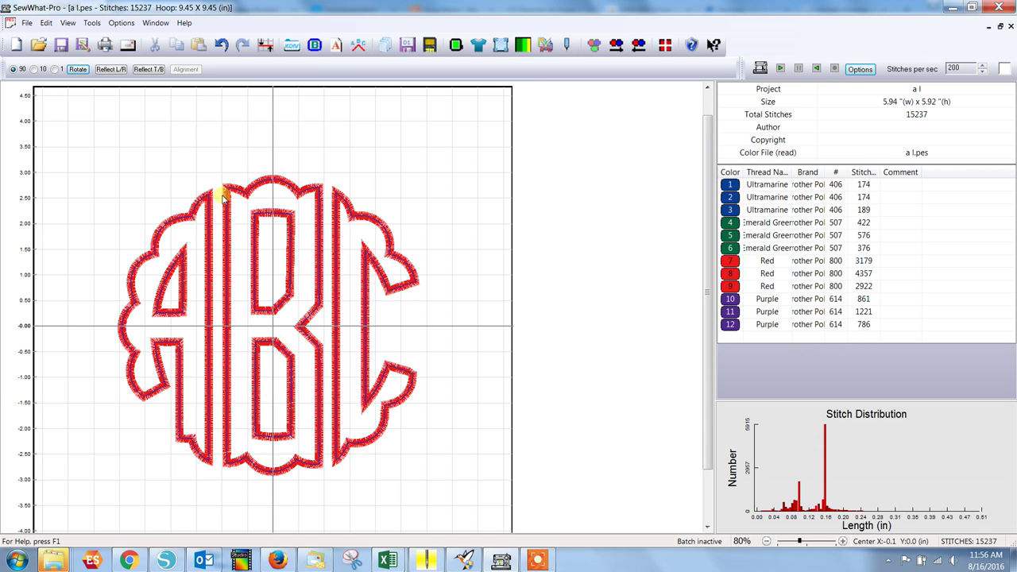
Undo the earlier thread colour sort so the 12 stops repeat per letter again
{"action": "left_click", "coordinate": [26, 23]}
{"action": "left_click", "coordinate": [327, 162]}
{"action": "left_click", "coordinate": [30, 18]}
{"action": "mouse_move", "coordinate": [11, 23]}
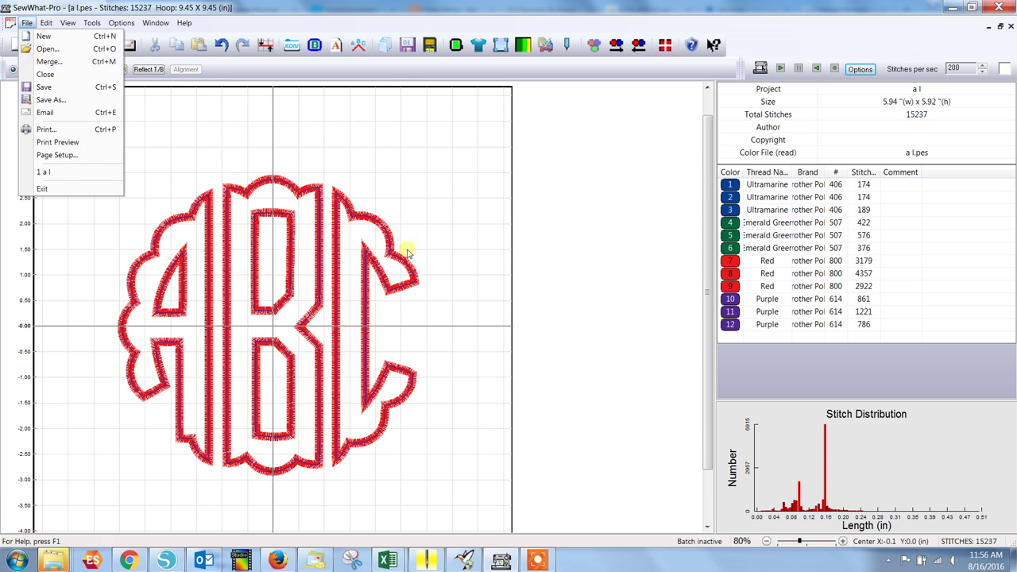
{"action": "left_click", "coordinate": [507, 301]}
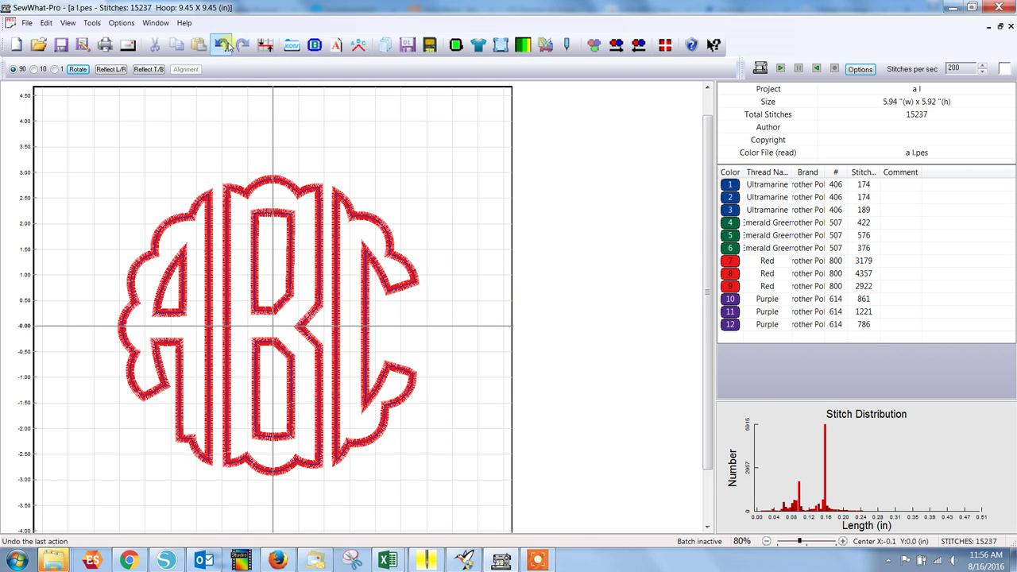
{"action": "left_click", "coordinate": [290, 46]}
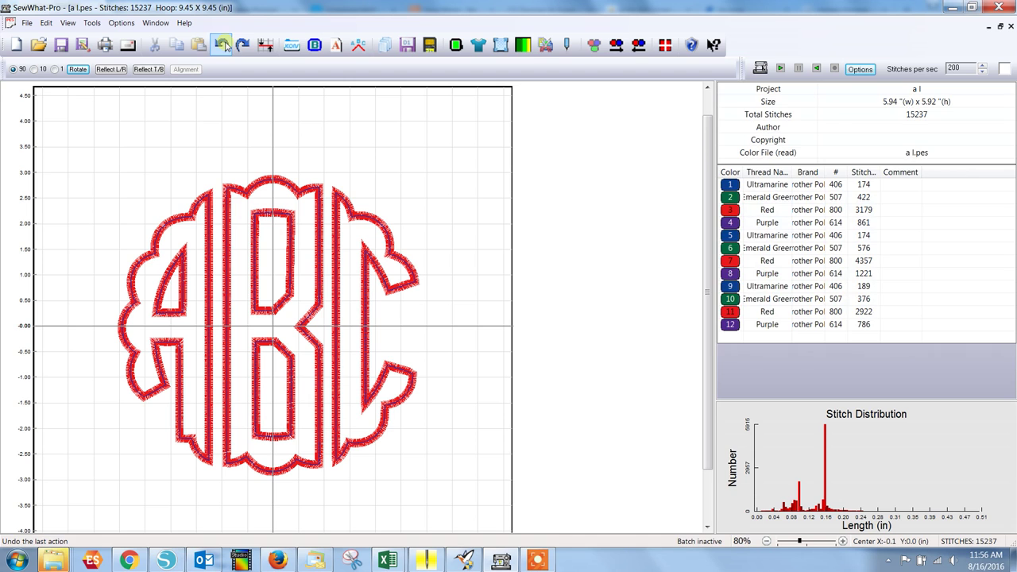
{"action": "left_click", "coordinate": [734, 188]}
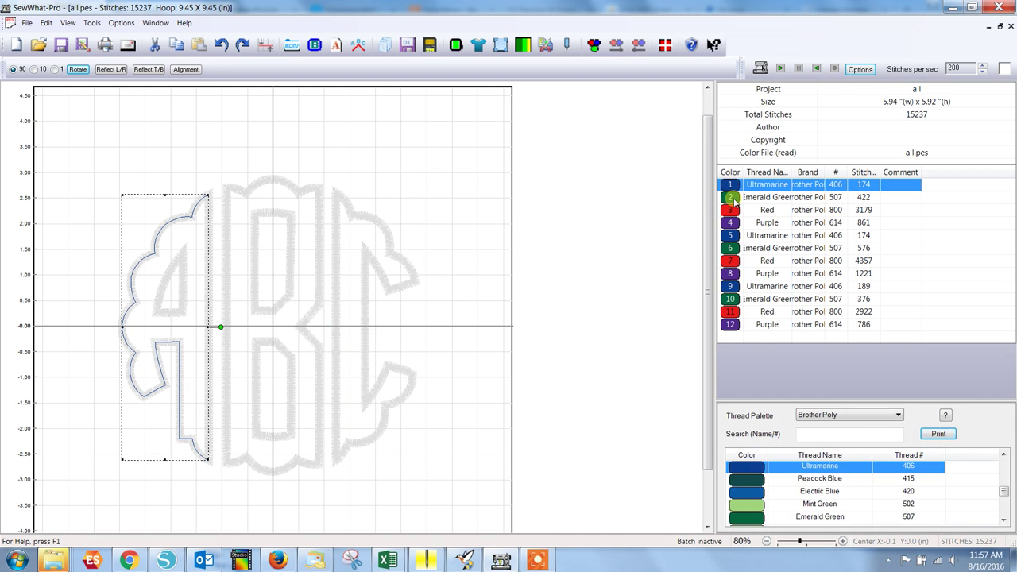
{"action": "left_click", "coordinate": [732, 198]}
{"action": "left_click", "coordinate": [731, 210]}
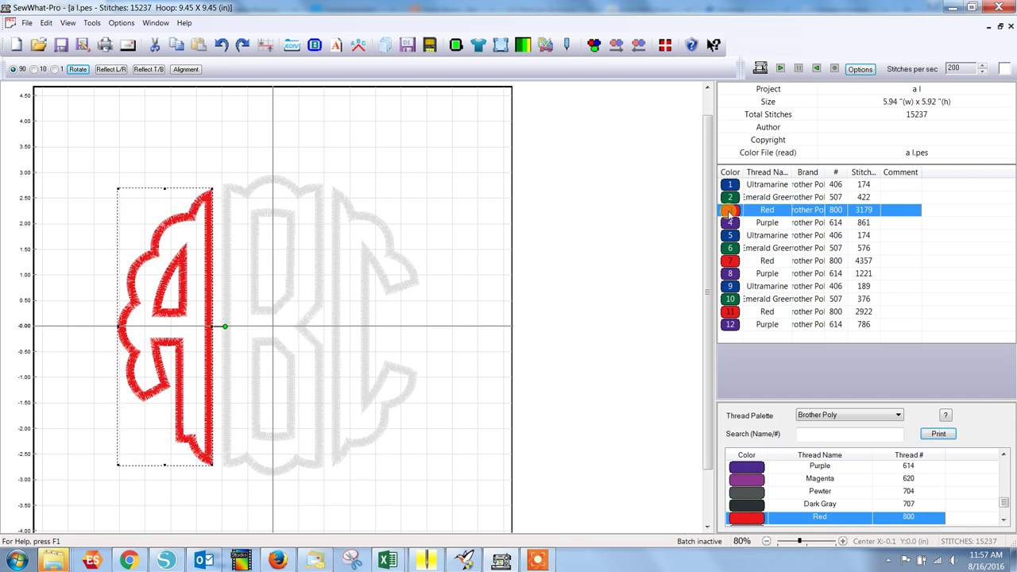
{"action": "left_click", "coordinate": [732, 224]}
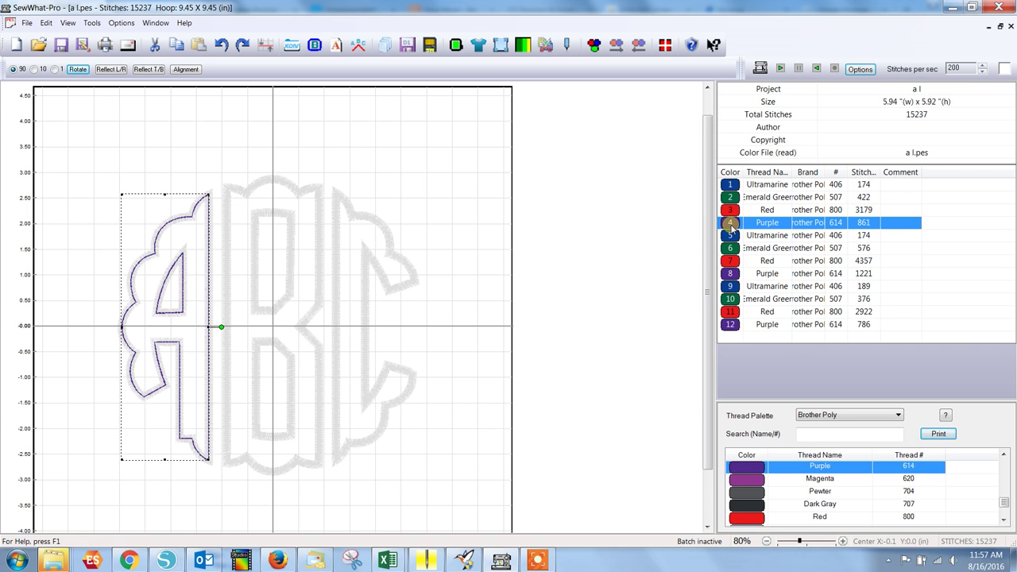
{"action": "left_click", "coordinate": [731, 236]}
{"action": "left_click", "coordinate": [731, 249]}
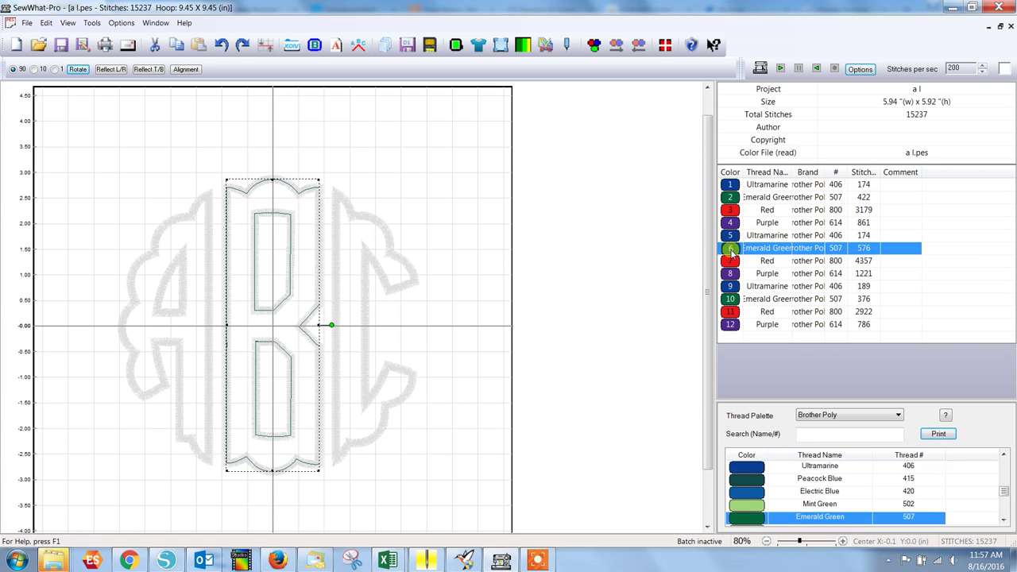
{"action": "left_click", "coordinate": [731, 262]}
{"action": "left_click", "coordinate": [732, 274]}
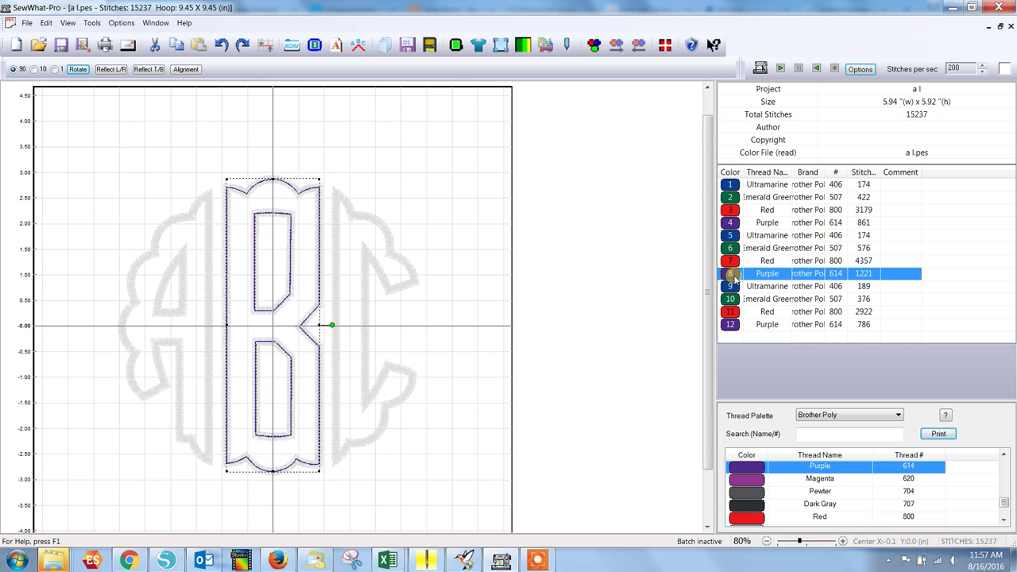
{"action": "left_click", "coordinate": [732, 287]}
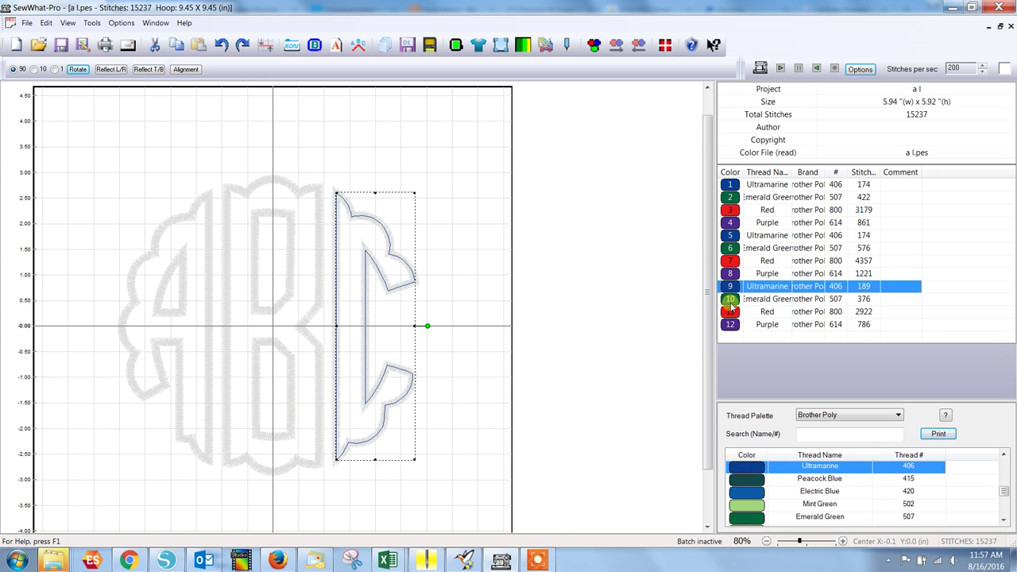
{"action": "left_click", "coordinate": [731, 300]}
{"action": "left_click", "coordinate": [730, 313]}
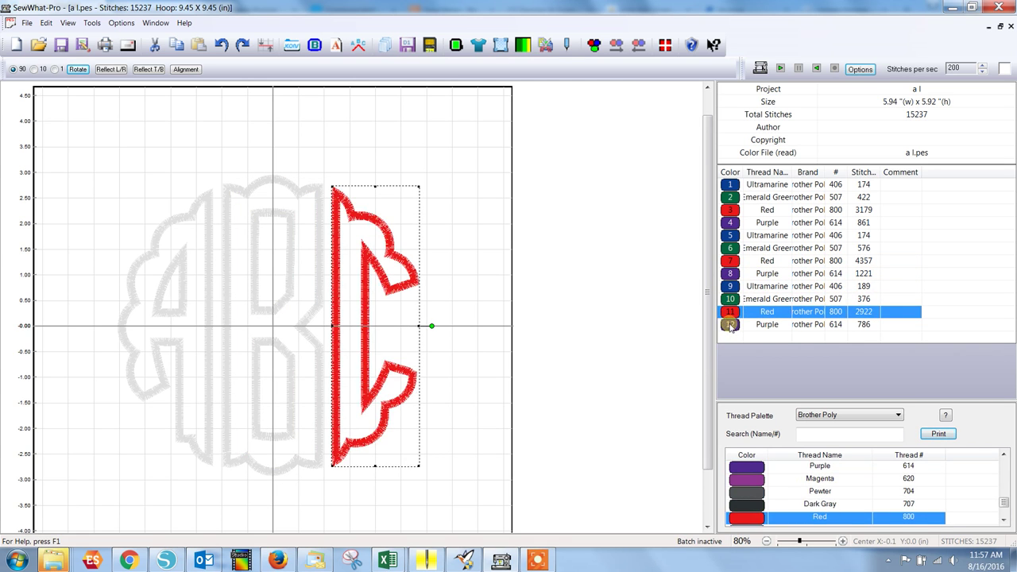
{"action": "left_click", "coordinate": [731, 325]}
{"action": "left_click", "coordinate": [652, 288]}
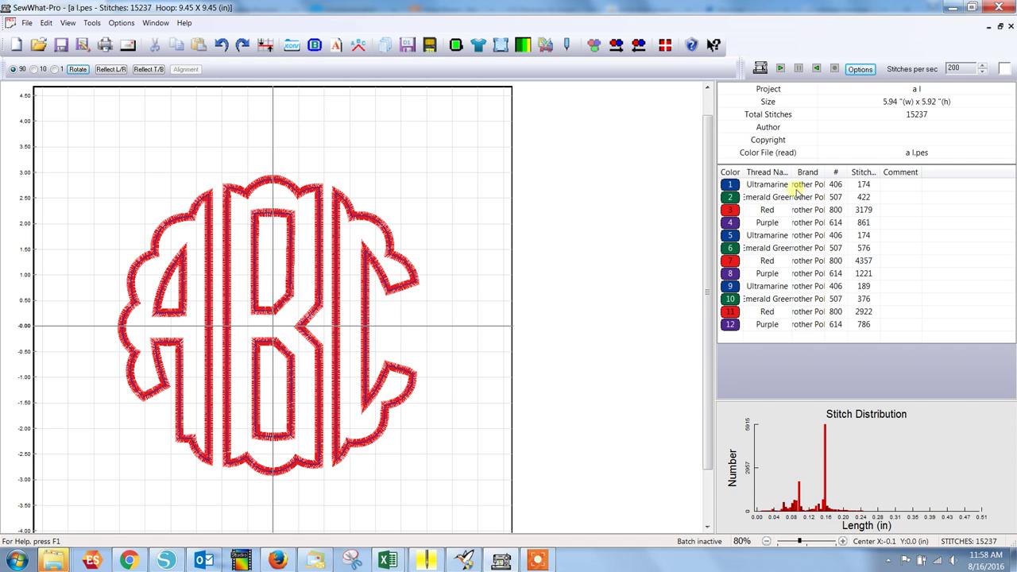
{"action": "left_click", "coordinate": [730, 187]}
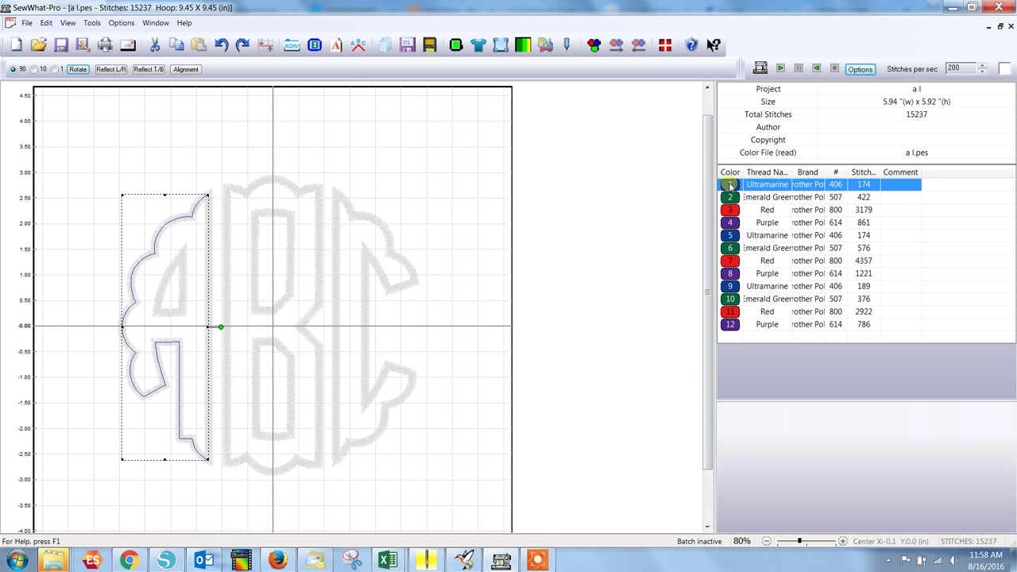
Open Edit > Order Threads and enlarge the dialog to show all 12 rows
{"action": "left_click", "coordinate": [46, 23]}
{"action": "left_click", "coordinate": [64, 67]}
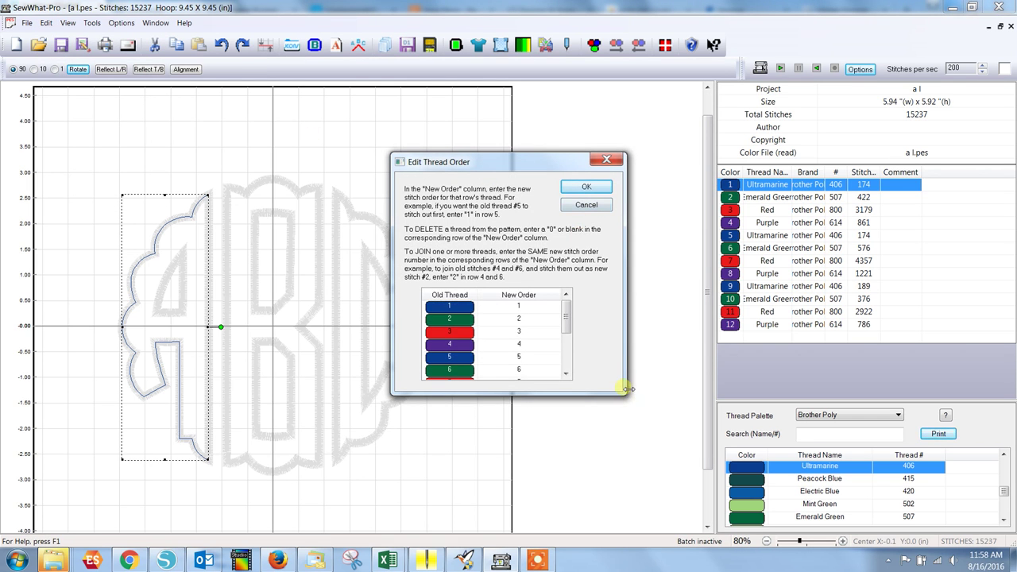
{"action": "left_click_drag", "start_coordinate": [625, 397], "coordinate": [648, 499]}
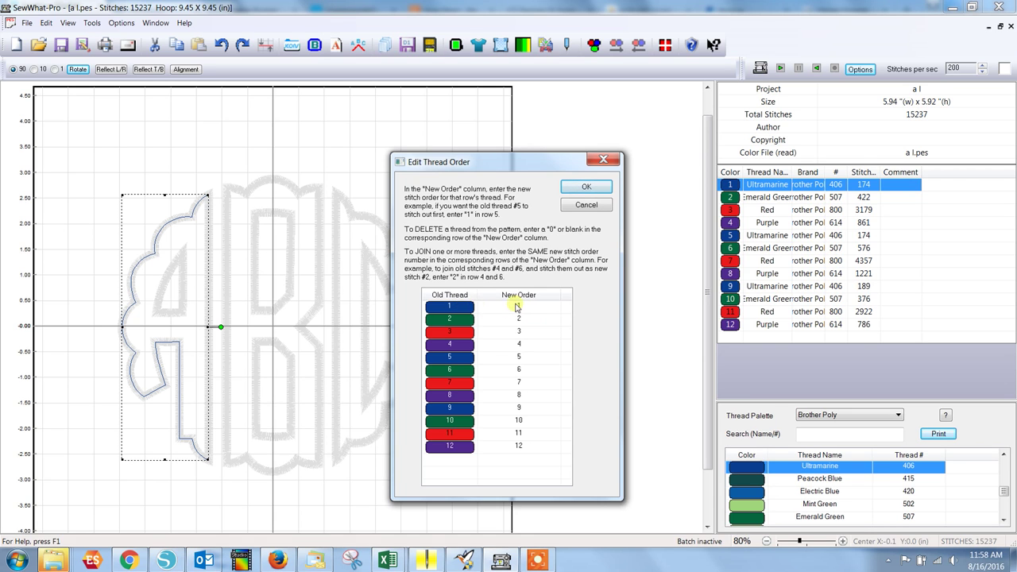
Begin entering the New Order values 2, 4, 5 and 6 in the thread rows
{"action": "left_click", "coordinate": [514, 357]}
{"action": "type", "text": "2"}
{"action": "left_click", "coordinate": [513, 408]}
{"action": "left_click", "coordinate": [521, 320]}
{"action": "double_click", "coordinate": [517, 319]}
{"action": "type", "text": "4"}
{"action": "double_click", "coordinate": [532, 374]}
{"action": "type", "text": "5"}
{"action": "double_click", "coordinate": [522, 421]}
{"action": "type", "text": "6"}
Enter New Order values 8, 10 and 11, completing 1,4,7,10,2,5,8,11,3,6,9,12, and apply with OK
{"action": "left_click", "coordinate": [517, 333]}
{"action": "type", "text": "8"}
{"action": "left_click", "coordinate": [518, 433]}
{"action": "double_click", "coordinate": [521, 344]}
{"action": "type", "text": "10"}
{"action": "left_click", "coordinate": [517, 395]}
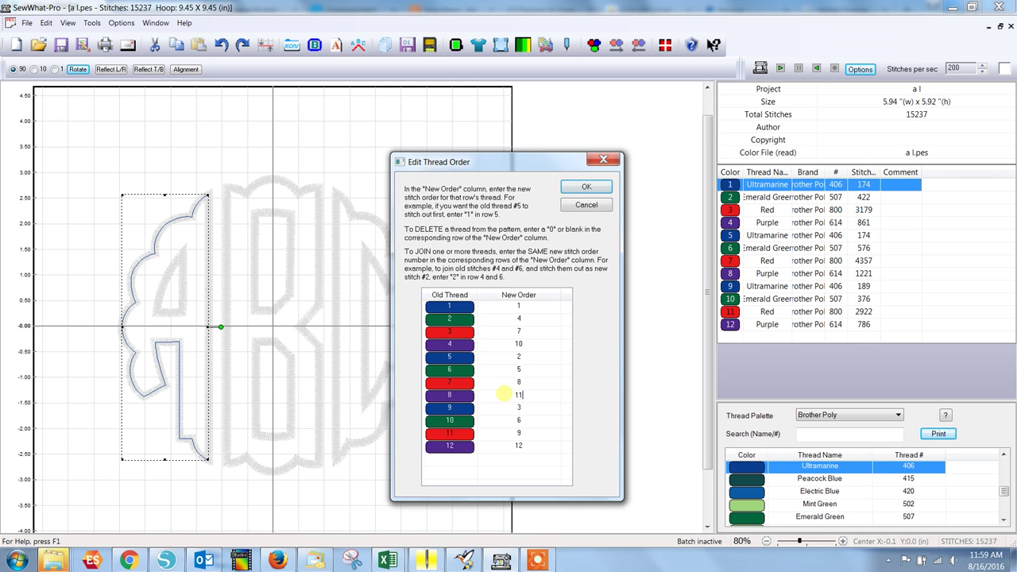
{"action": "type", "text": "11"}
{"action": "left_click", "coordinate": [519, 446]}
{"action": "left_click", "coordinate": [586, 188]}
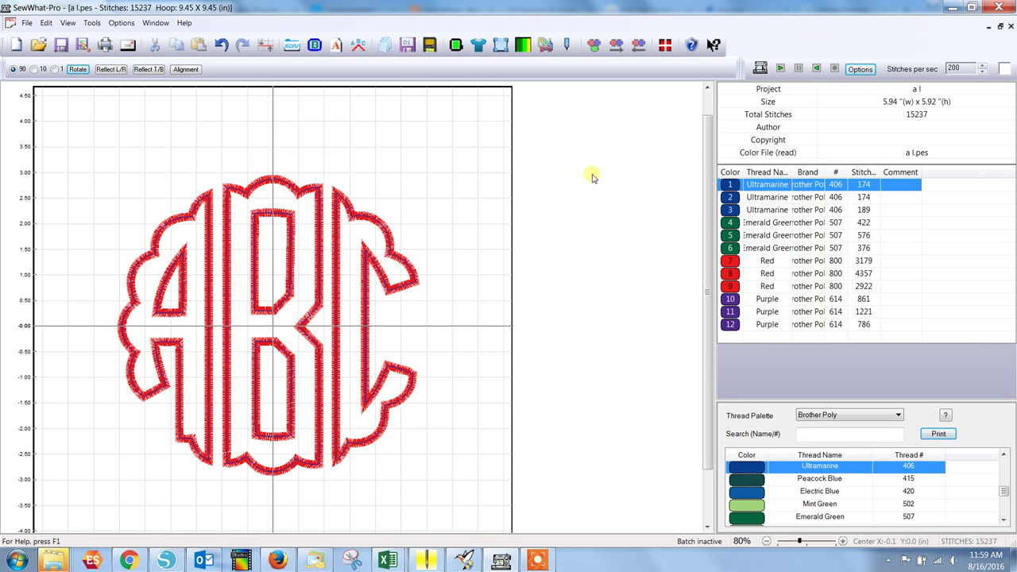
Preview stops 1–9: Ultramarine, then green, then red on A, B and C
{"action": "left_click", "coordinate": [731, 186]}
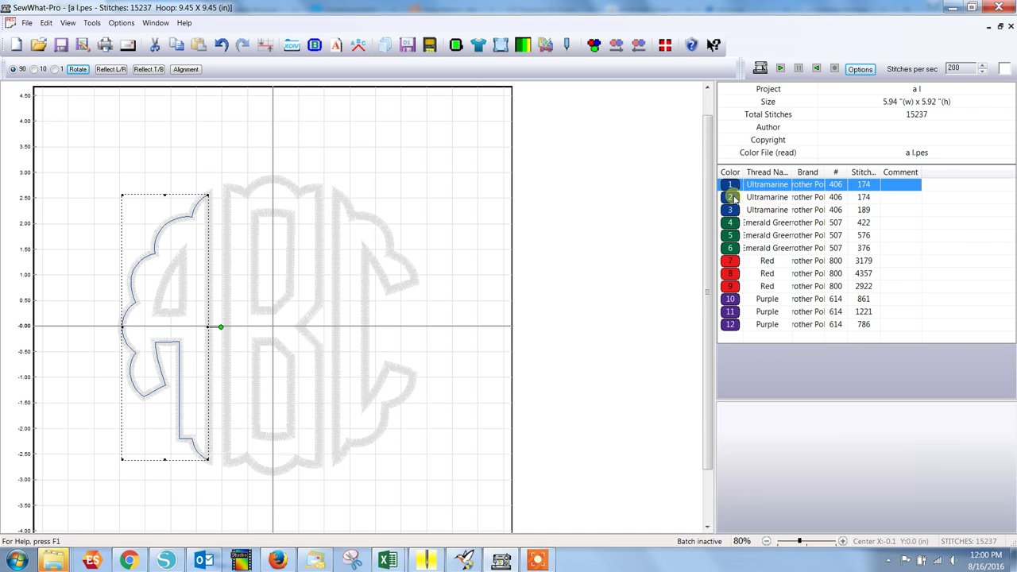
{"action": "left_click", "coordinate": [730, 198]}
{"action": "left_click", "coordinate": [732, 210]}
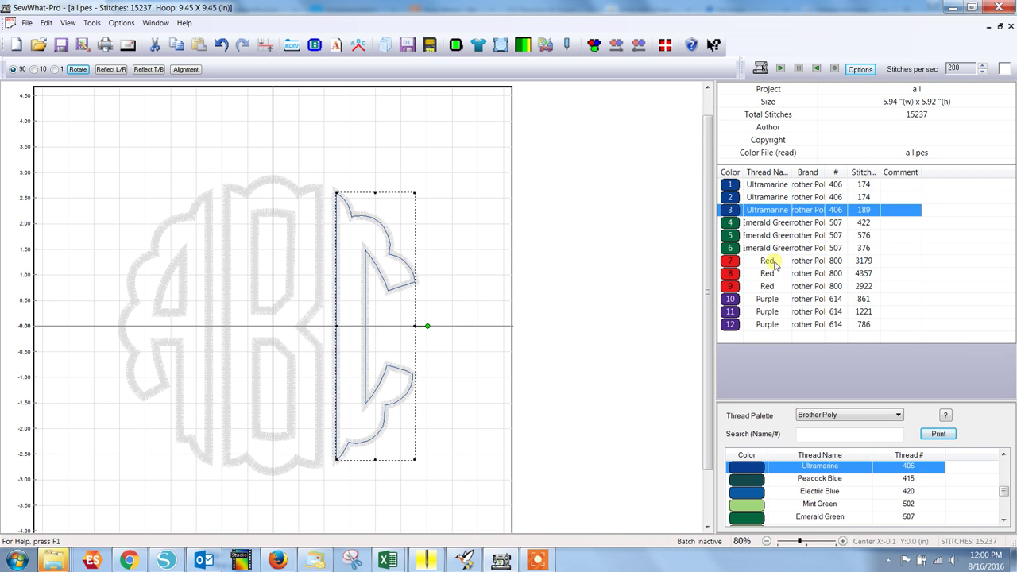
{"action": "left_click", "coordinate": [731, 224]}
{"action": "left_click", "coordinate": [731, 236]}
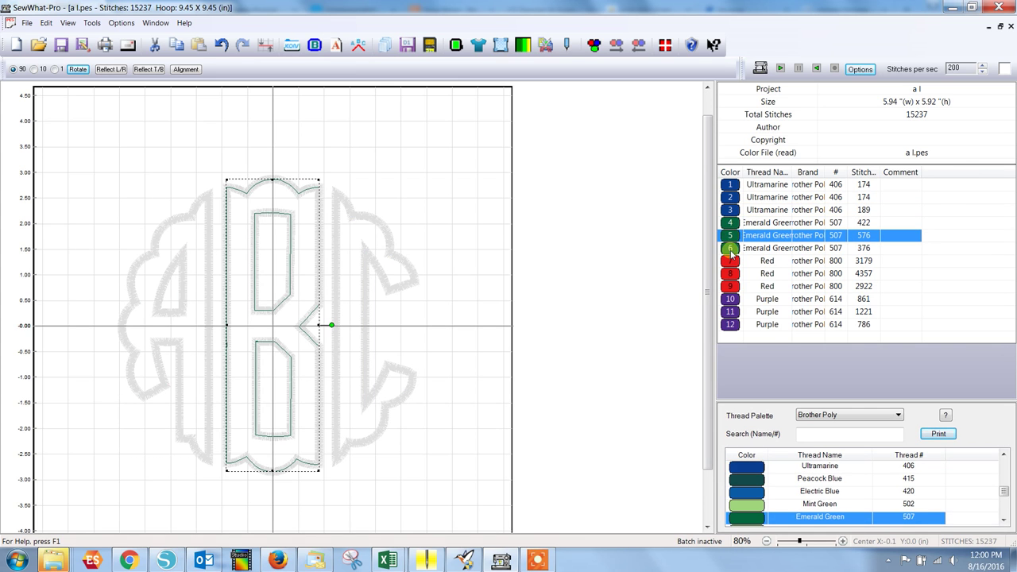
{"action": "left_click", "coordinate": [732, 249]}
{"action": "left_click", "coordinate": [731, 261]}
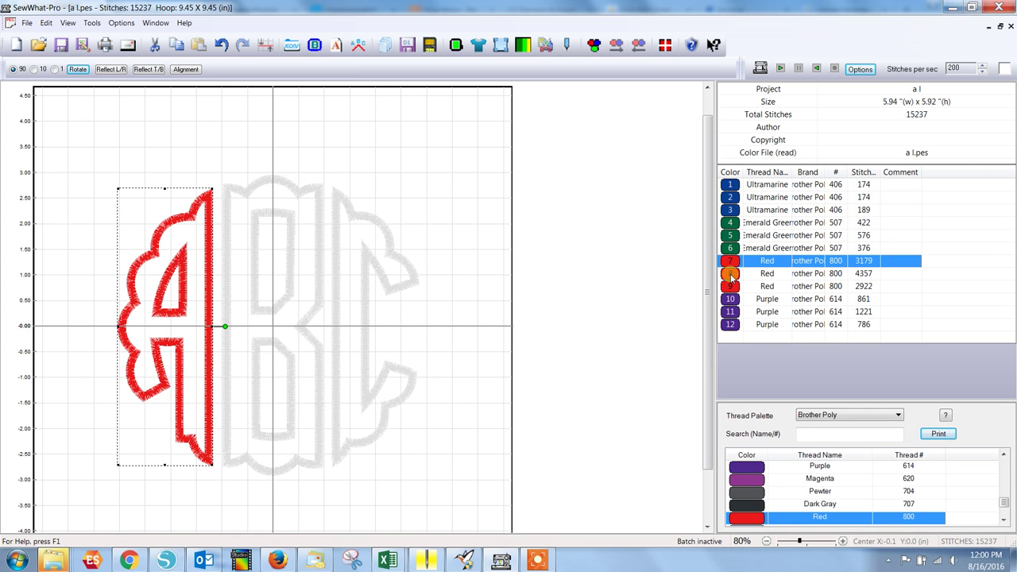
{"action": "left_click", "coordinate": [731, 273]}
{"action": "left_click", "coordinate": [731, 286]}
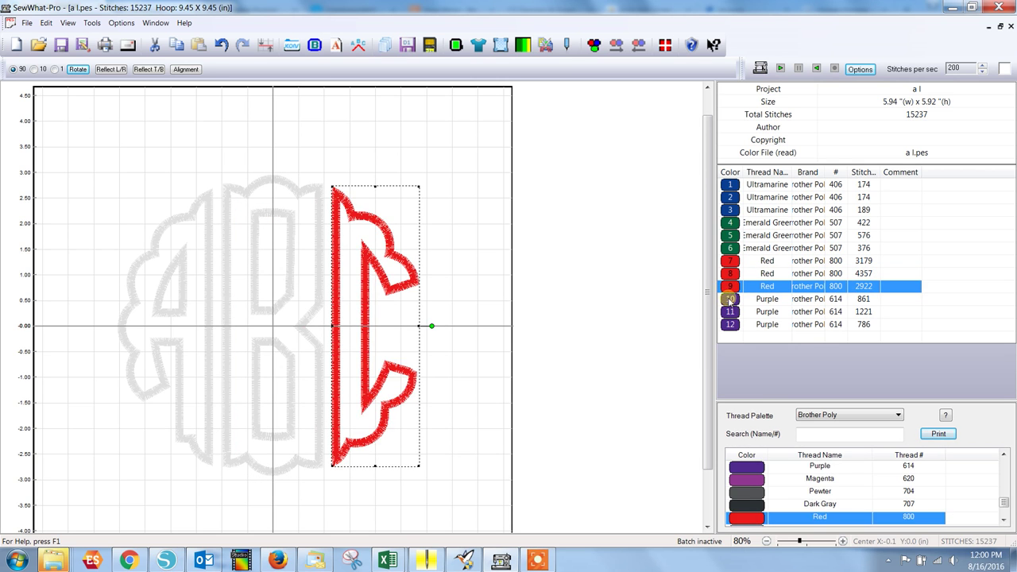
Preview purple stops 10, 11 and 12, then clear the preview to show the whole design
{"action": "left_click", "coordinate": [731, 299]}
{"action": "left_click", "coordinate": [731, 311]}
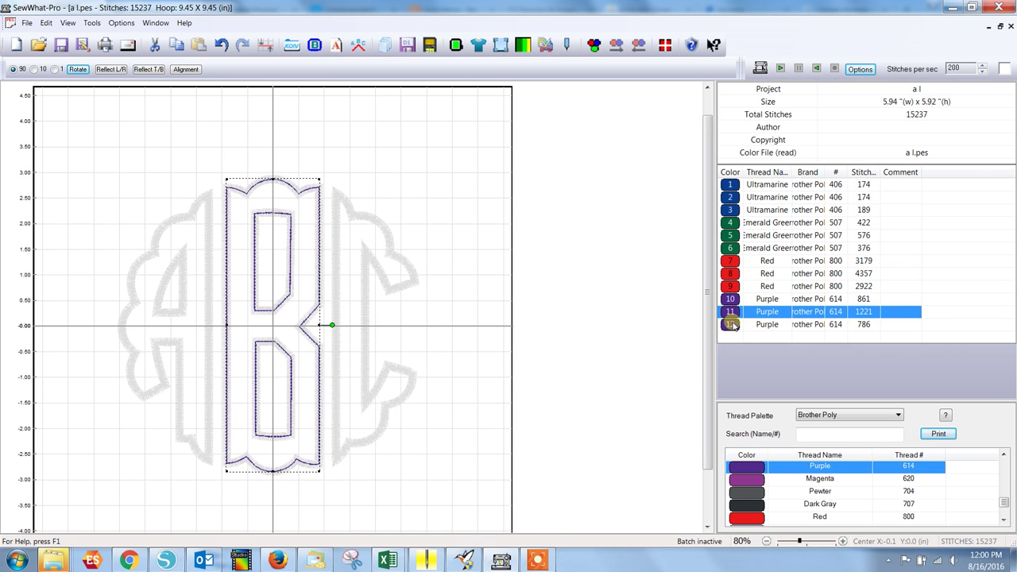
{"action": "left_click", "coordinate": [731, 324]}
{"action": "left_click", "coordinate": [642, 294]}
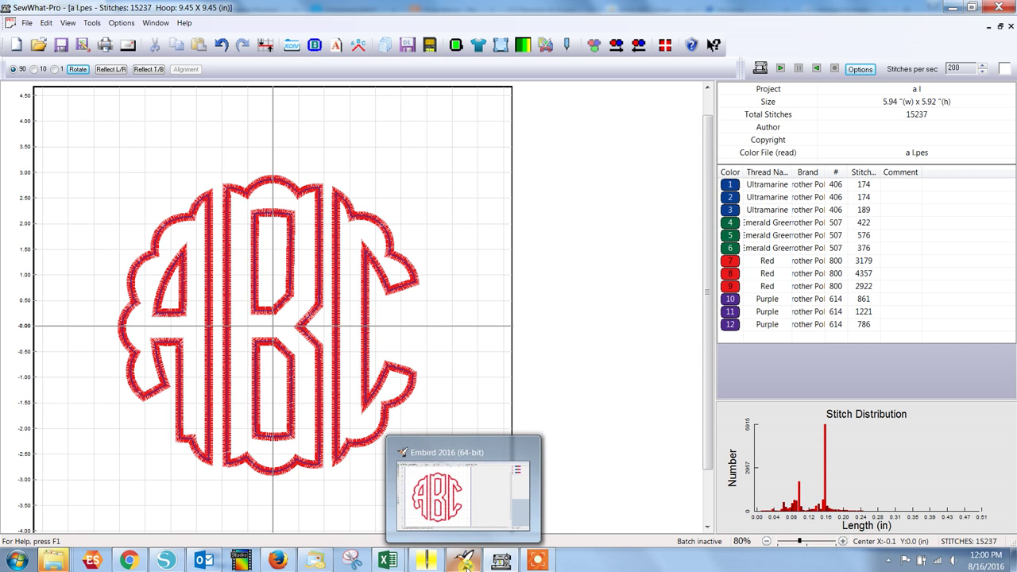
In Embird, select letter objects 1, 2 and 3 in the object list
{"action": "left_click", "coordinate": [466, 564]}
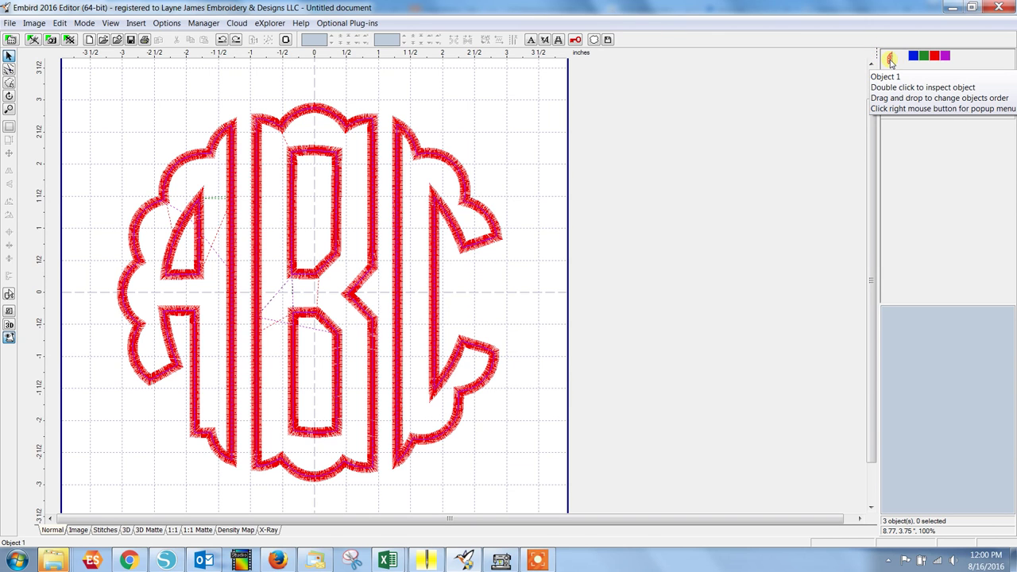
{"action": "left_click", "coordinate": [891, 62]}
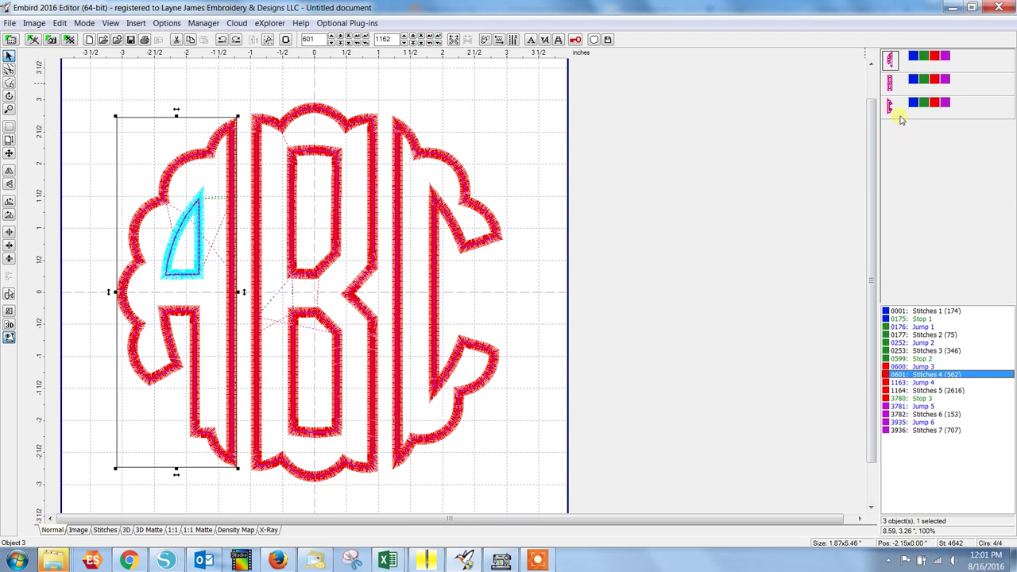
{"action": "left_click", "coordinate": [891, 87], "text": "ctrl"}
{"action": "left_click", "coordinate": [891, 107], "text": "ctrl"}
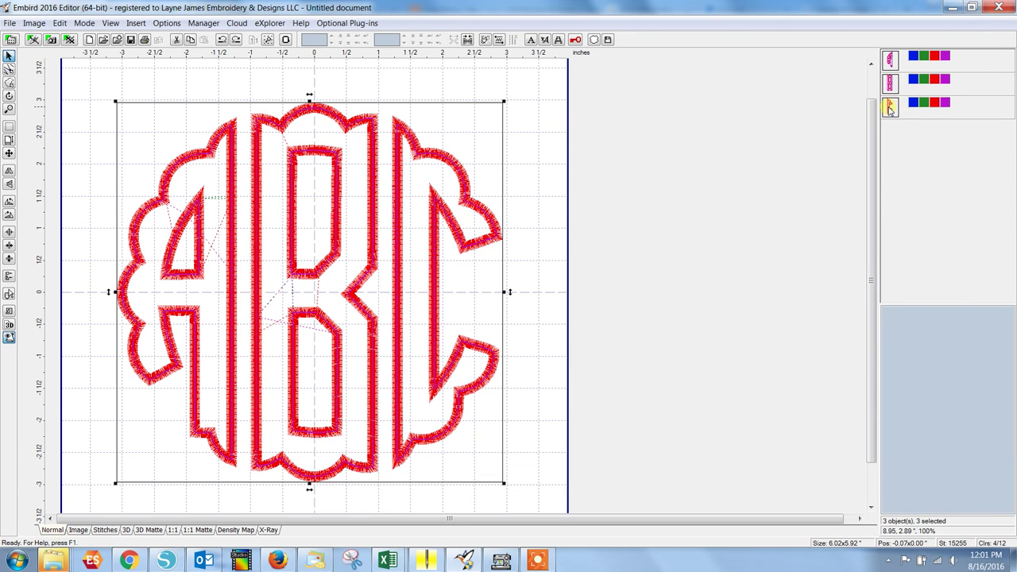
Apply Colors > Smart Color Sort to the selected letters and accept the Tolerance dialog
{"action": "right_click", "coordinate": [889, 62]}
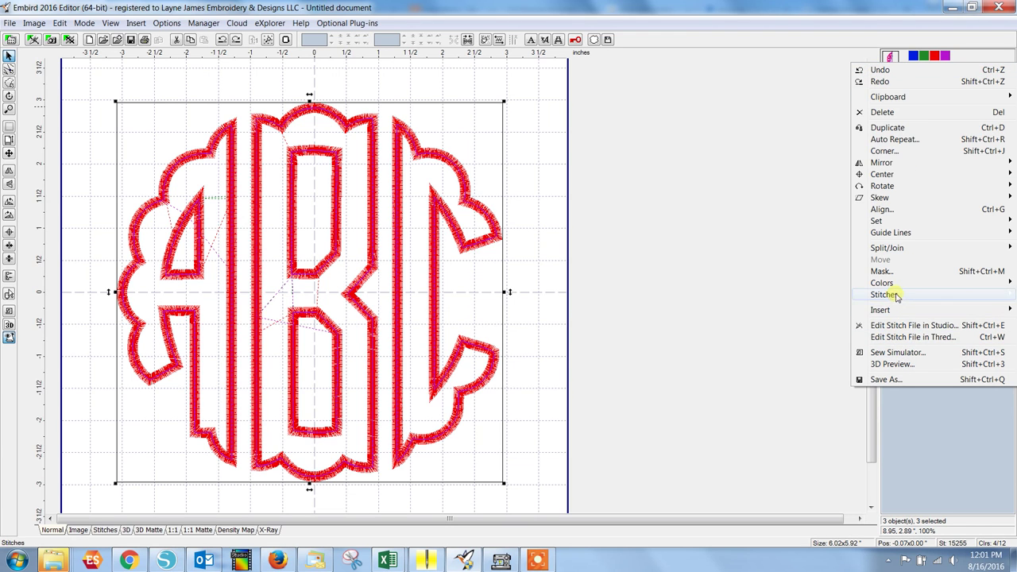
{"action": "mouse_move", "coordinate": [893, 284]}
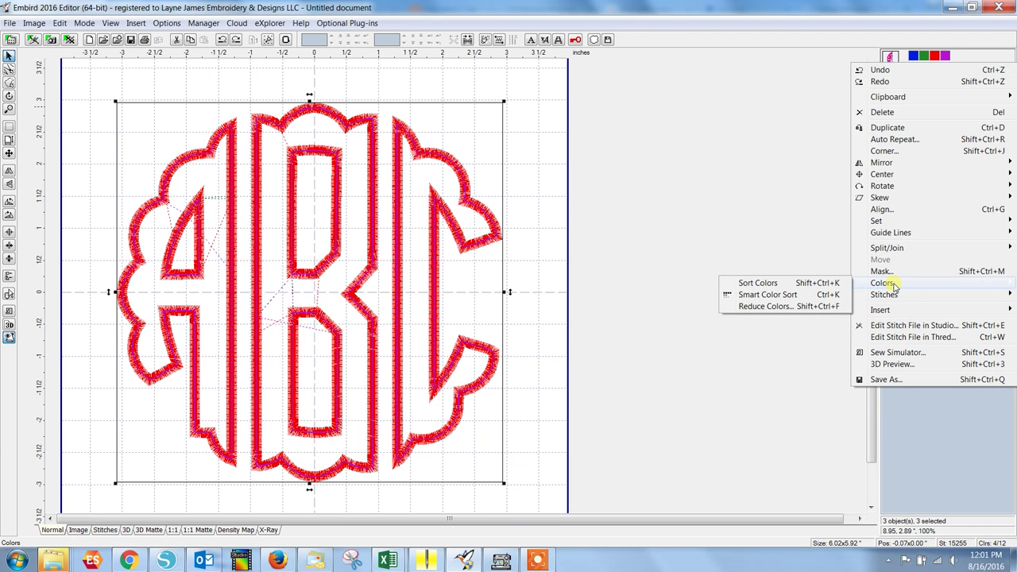
{"action": "left_click", "coordinate": [783, 297]}
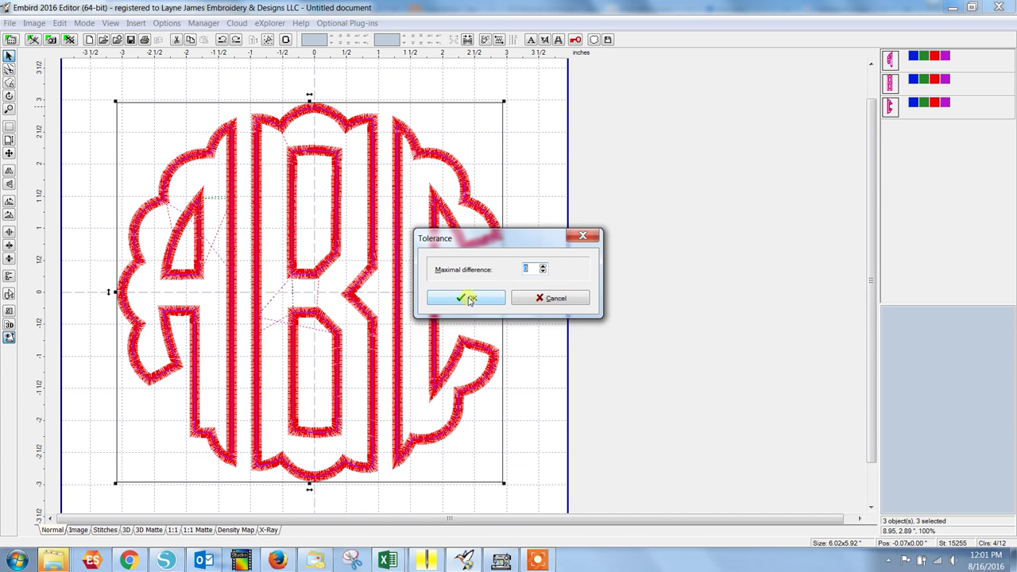
{"action": "left_click", "coordinate": [470, 300]}
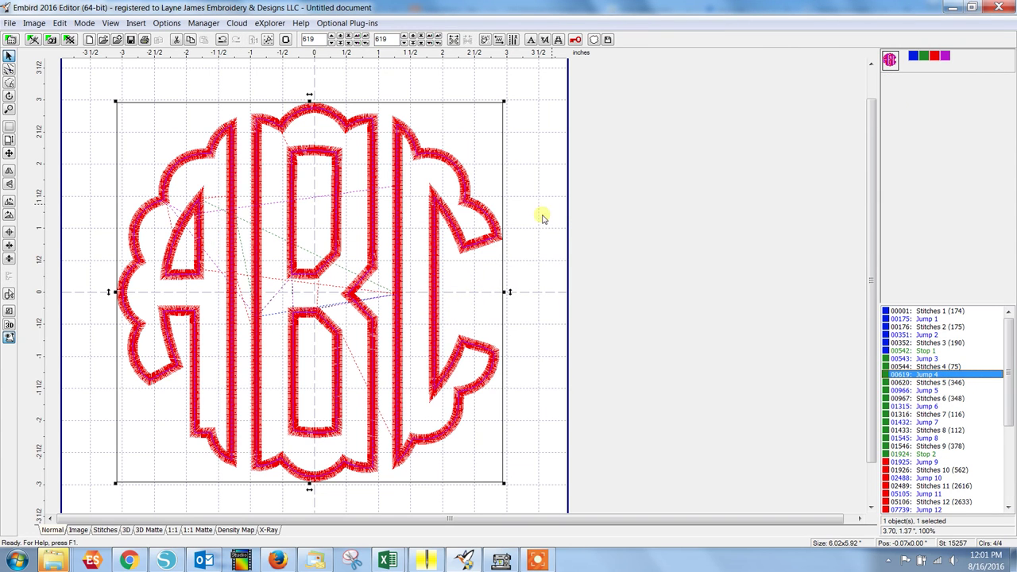
{"action": "left_click", "coordinate": [890, 62]}
{"action": "left_click", "coordinate": [927, 311]}
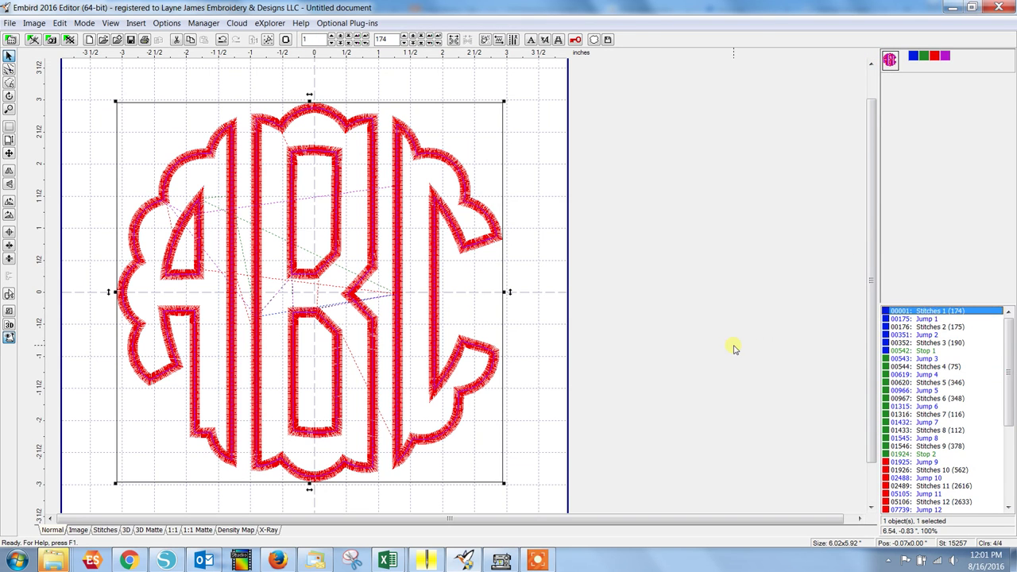
{"action": "left_click", "coordinate": [943, 312]}
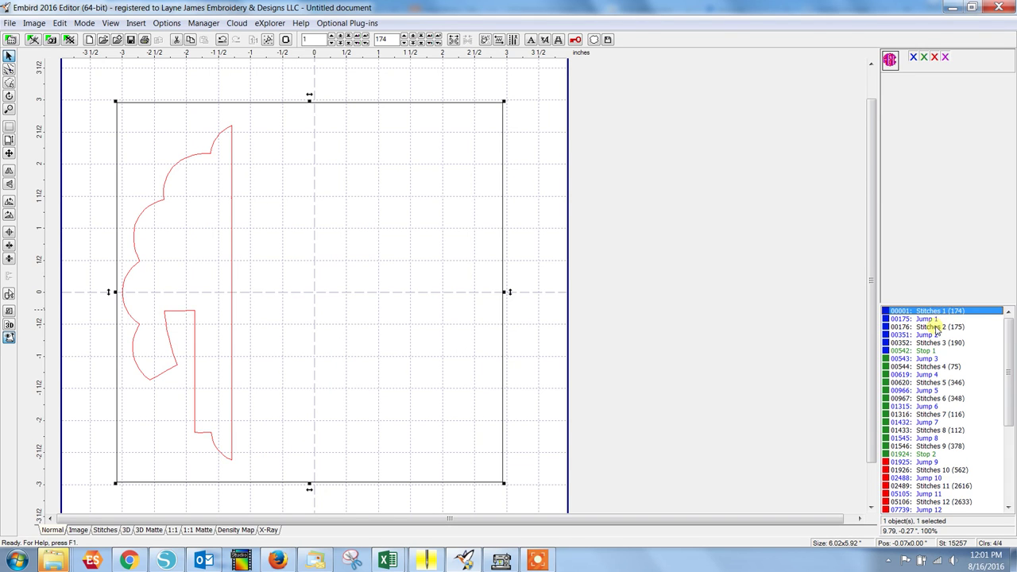
{"action": "left_click", "coordinate": [936, 326]}
{"action": "left_click", "coordinate": [941, 343]}
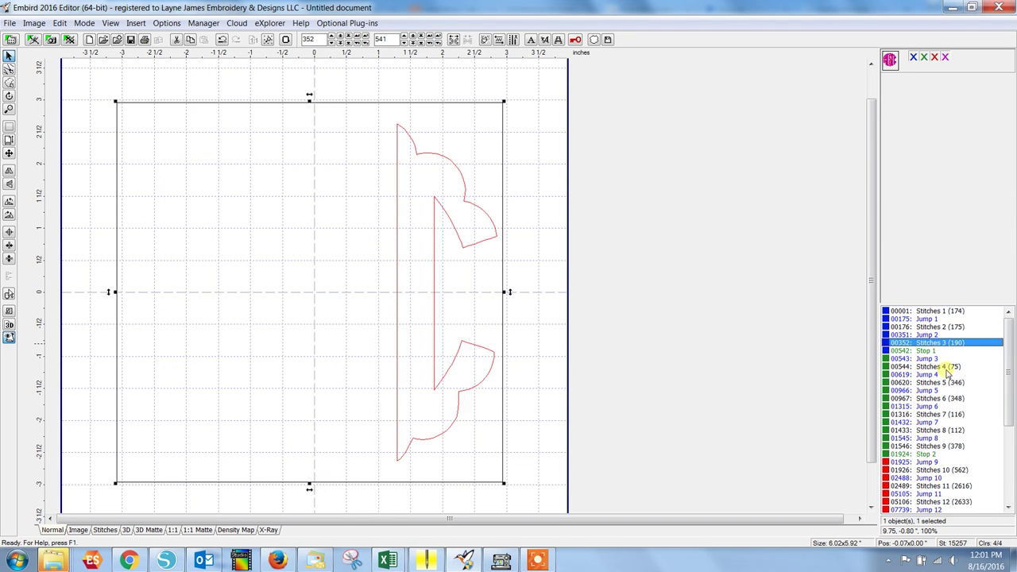
{"action": "left_click", "coordinate": [946, 368]}
{"action": "left_click", "coordinate": [940, 383]}
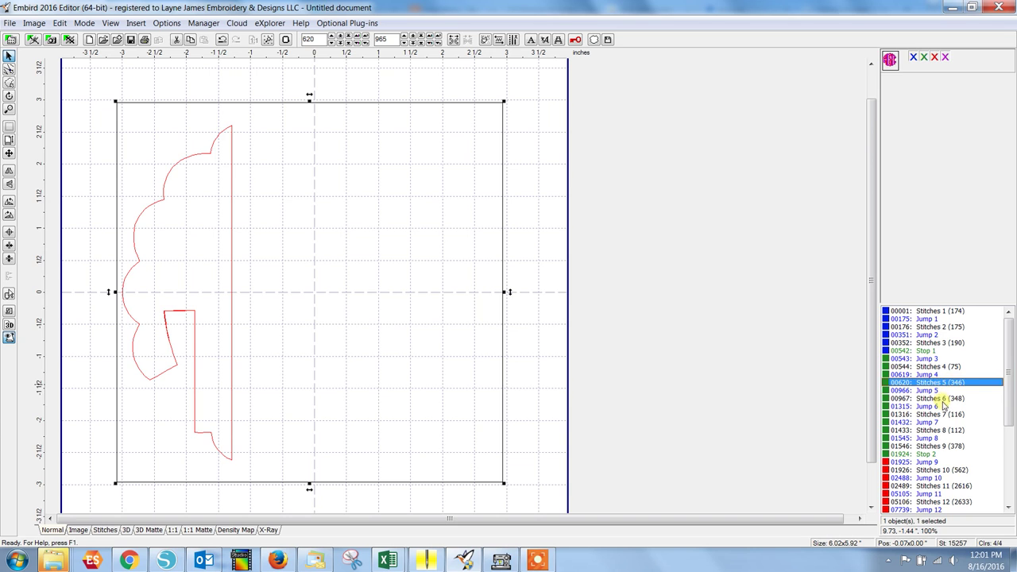
{"action": "left_click", "coordinate": [944, 399]}
{"action": "left_click", "coordinate": [943, 415]}
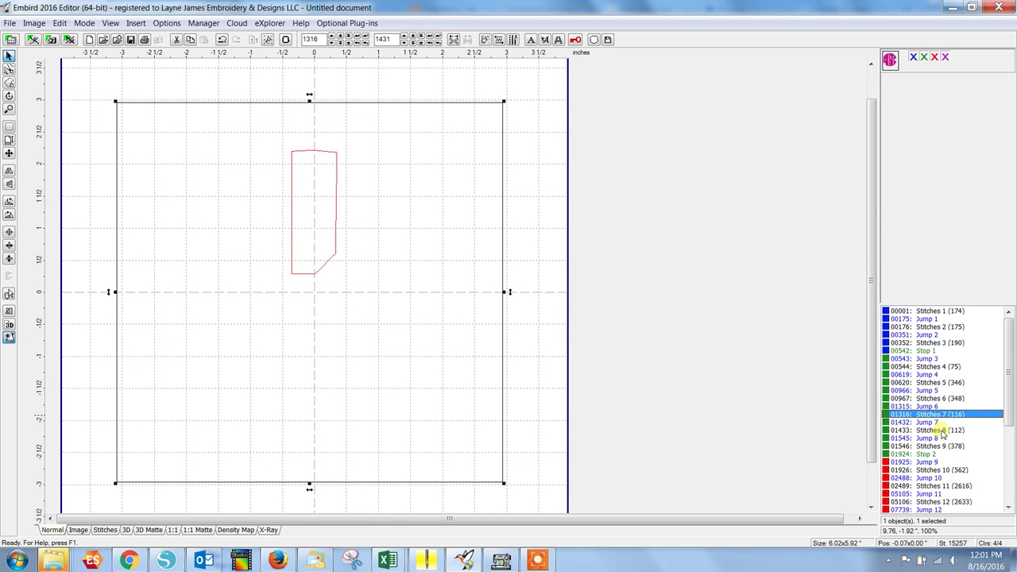
{"action": "left_click", "coordinate": [942, 431]}
{"action": "left_click", "coordinate": [944, 446]}
{"action": "left_click", "coordinate": [947, 470]}
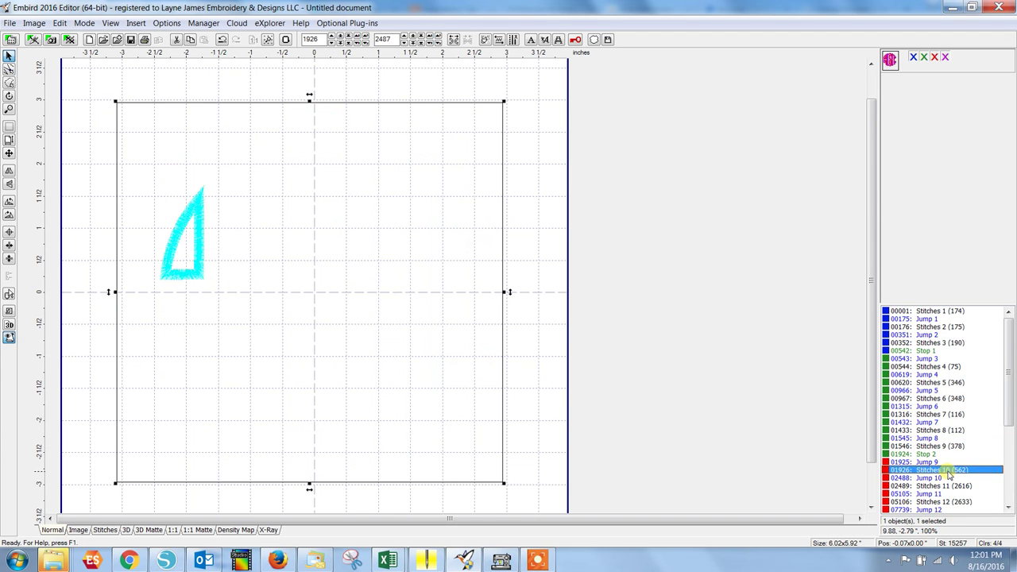
{"action": "left_click", "coordinate": [946, 485]}
{"action": "left_click", "coordinate": [951, 502]}
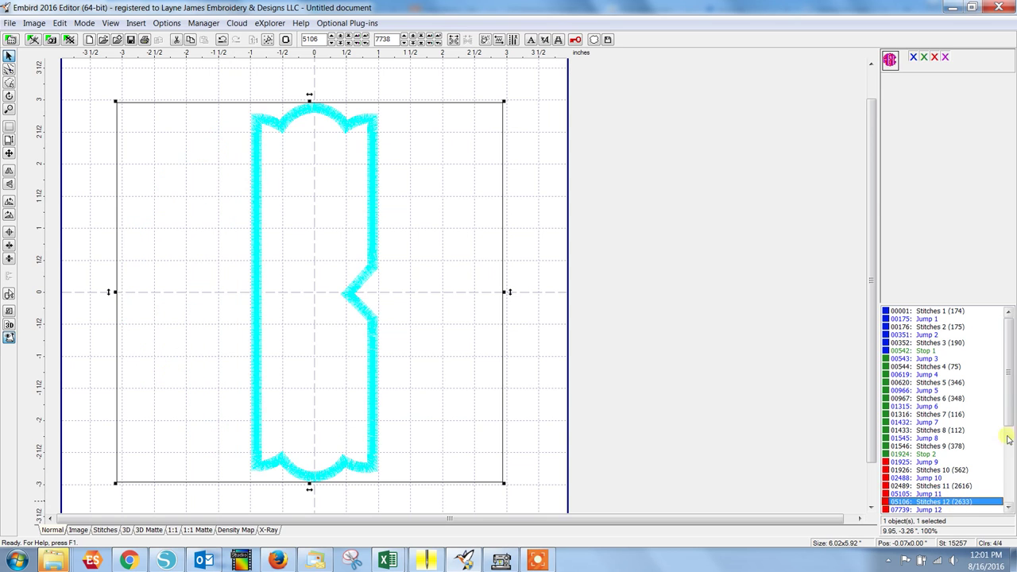
{"action": "scroll", "coordinate": [1008, 440], "scroll_direction": "down", "scroll_amount": 6}
{"action": "left_click", "coordinate": [946, 430]}
{"action": "left_click", "coordinate": [945, 446]}
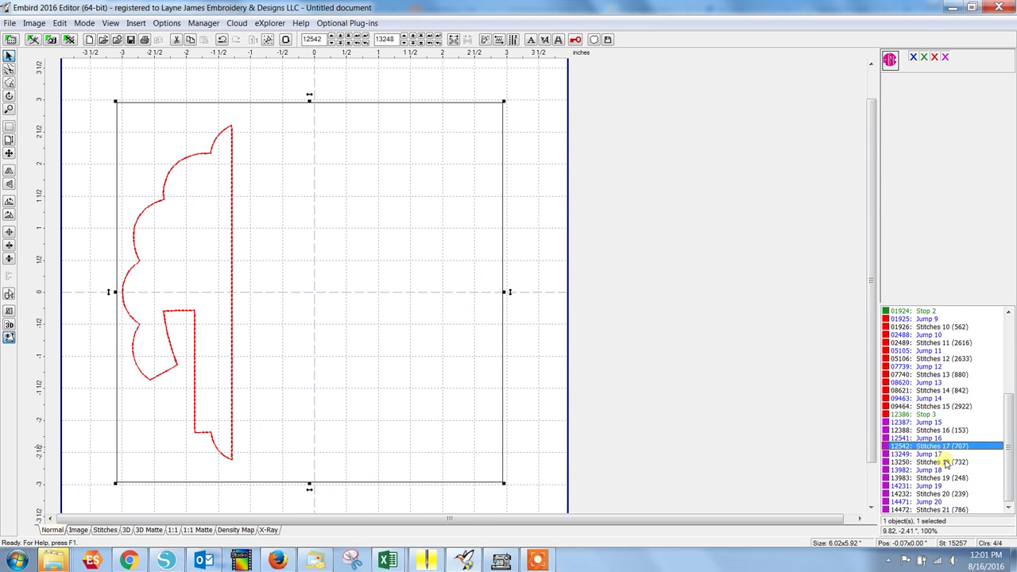
{"action": "left_click", "coordinate": [948, 462]}
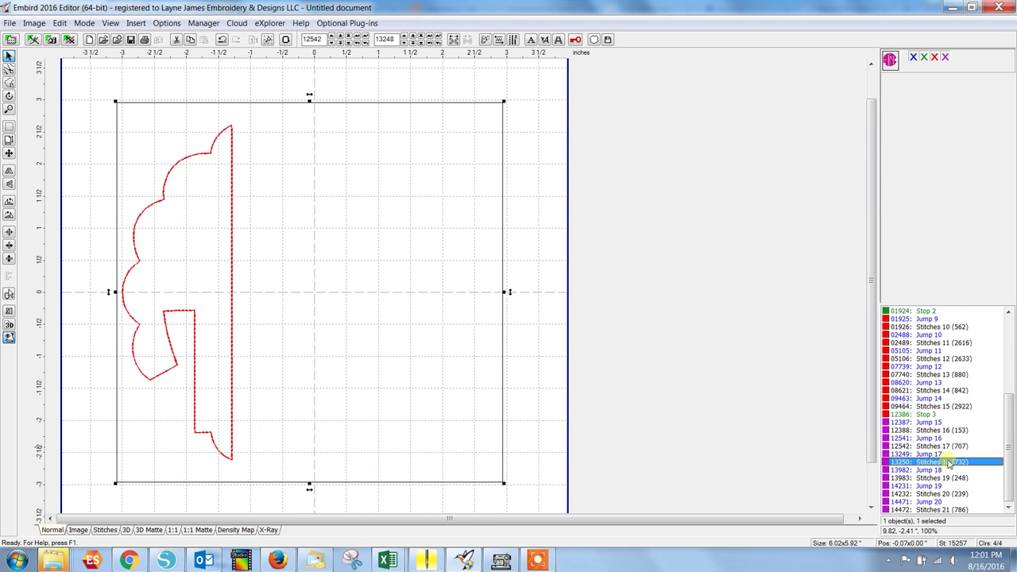
{"action": "double_click", "coordinate": [890, 59]}
{"action": "left_click", "coordinate": [600, 338]}
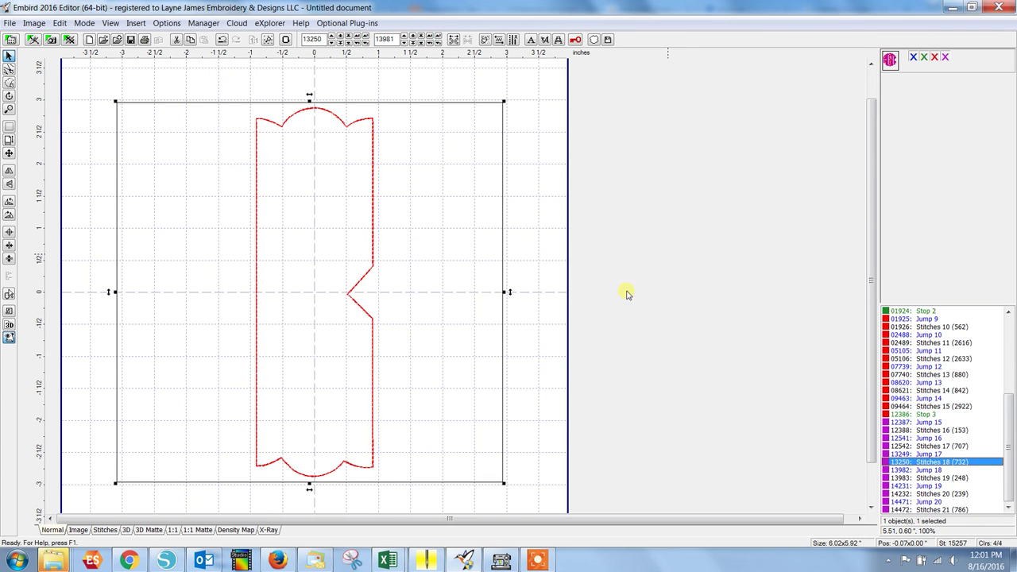
{"action": "left_click", "coordinate": [934, 57]}
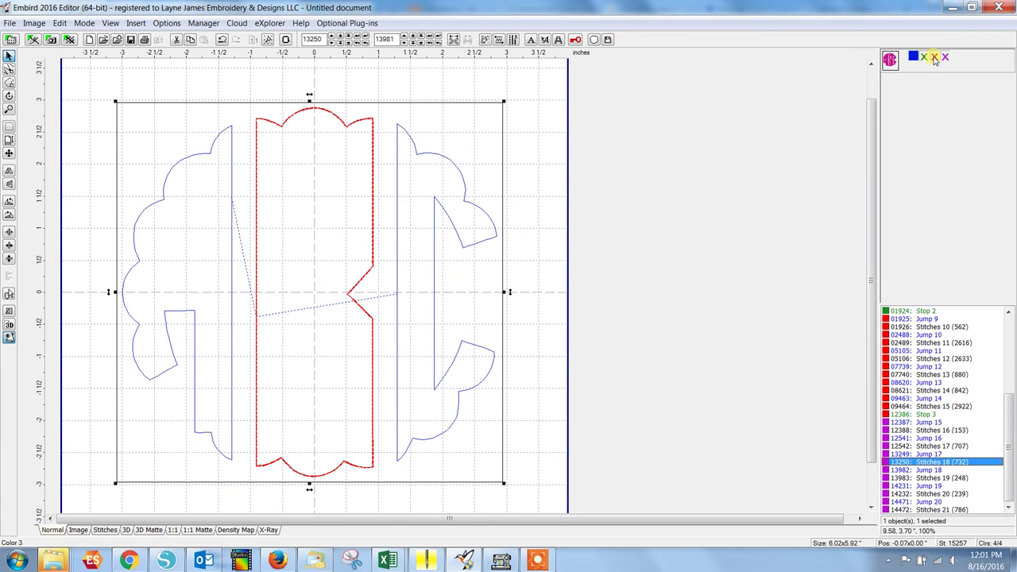
{"action": "left_click", "coordinate": [935, 58]}
{"action": "left_click", "coordinate": [945, 57]}
{"action": "left_click", "coordinate": [945, 58]}
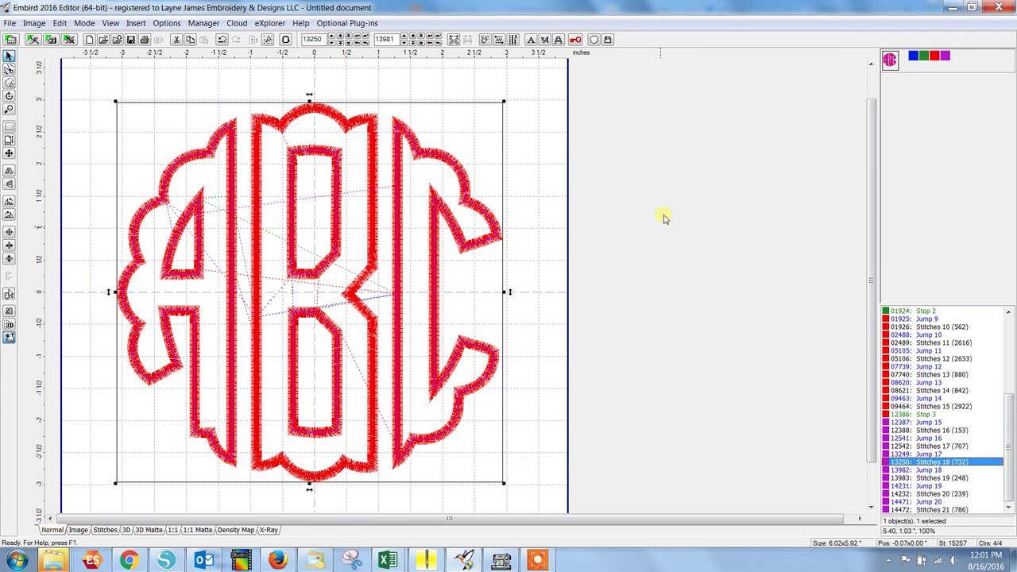
{"action": "left_click", "coordinate": [626, 177]}
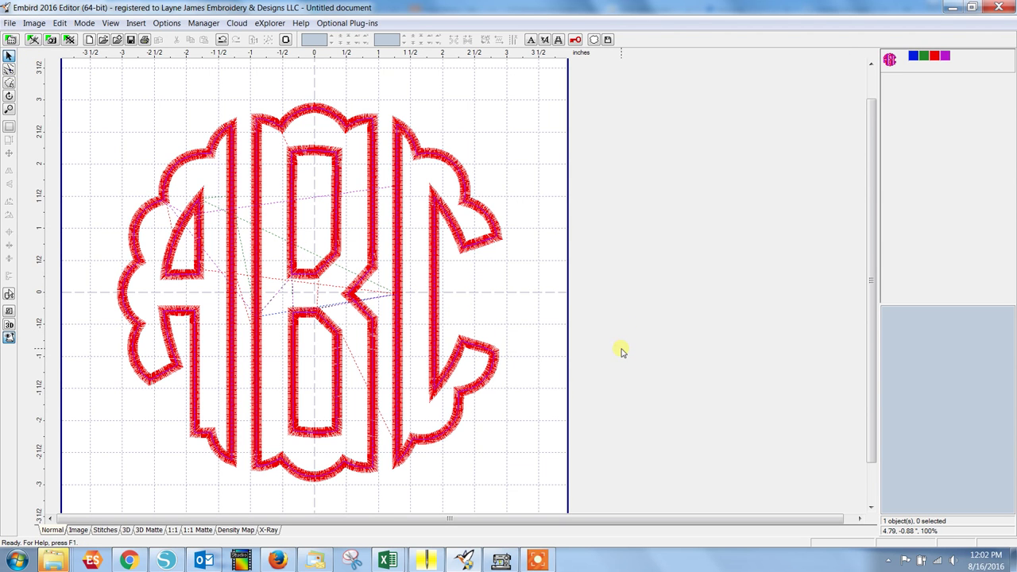
{"action": "left_click", "coordinate": [426, 561]}
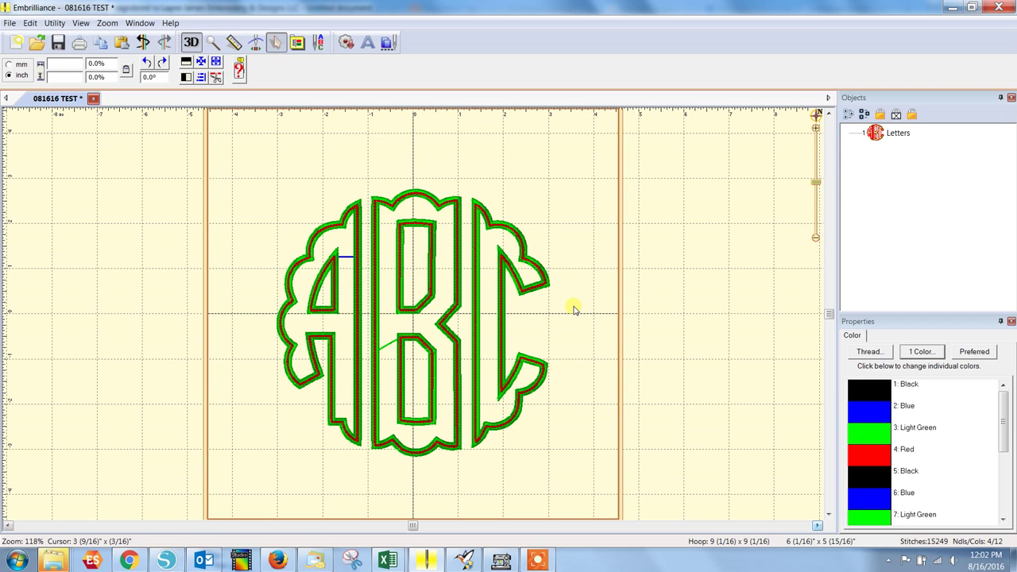
{"action": "left_click", "coordinate": [524, 290]}
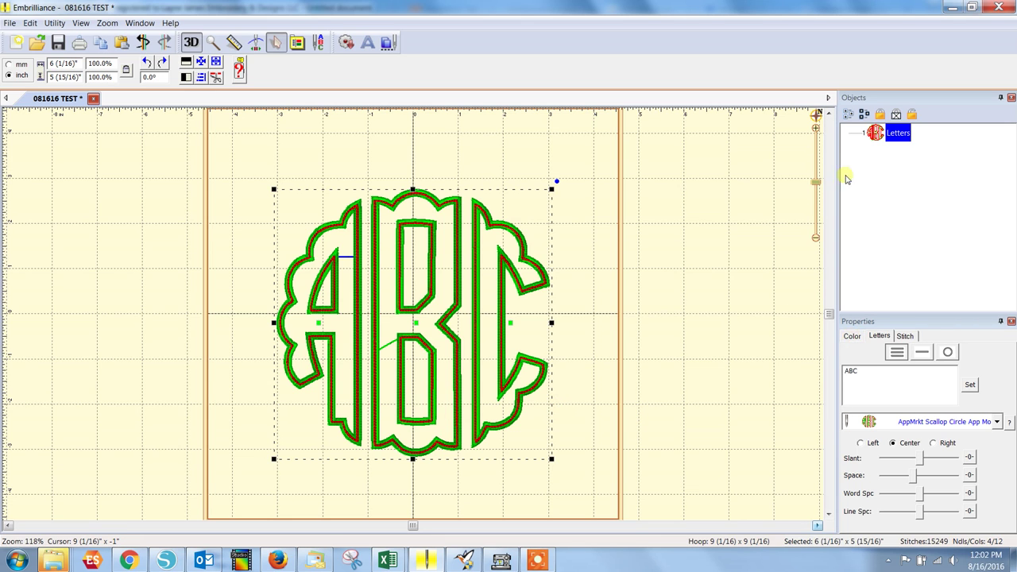
{"action": "left_click", "coordinate": [873, 135]}
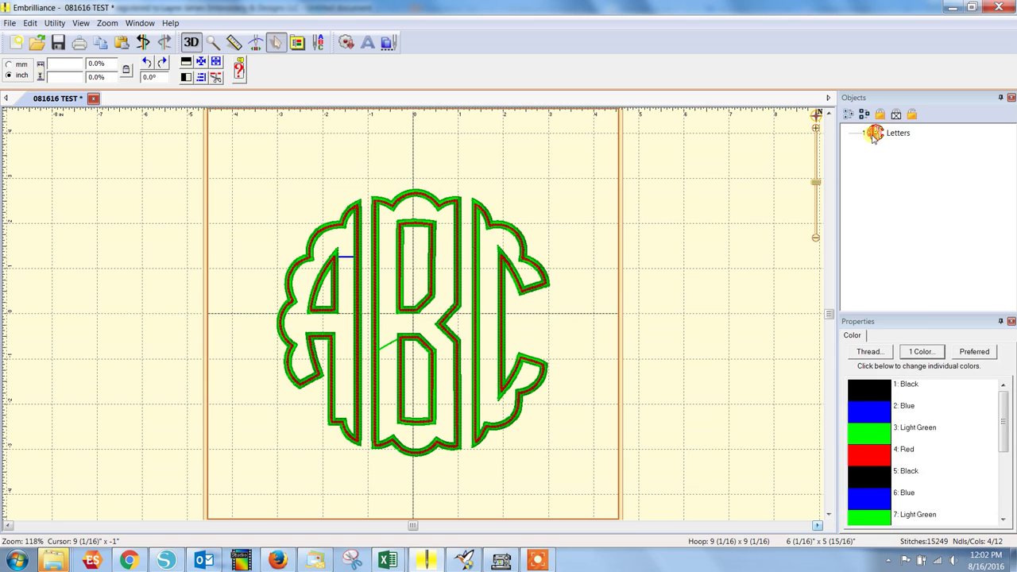
{"action": "left_click", "coordinate": [873, 135]}
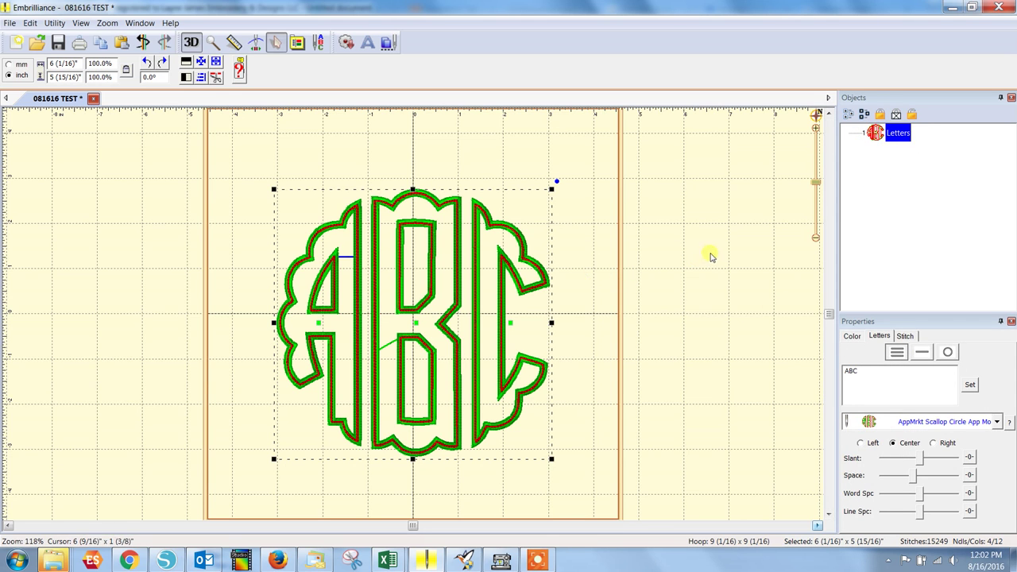
{"action": "left_click", "coordinate": [646, 308]}
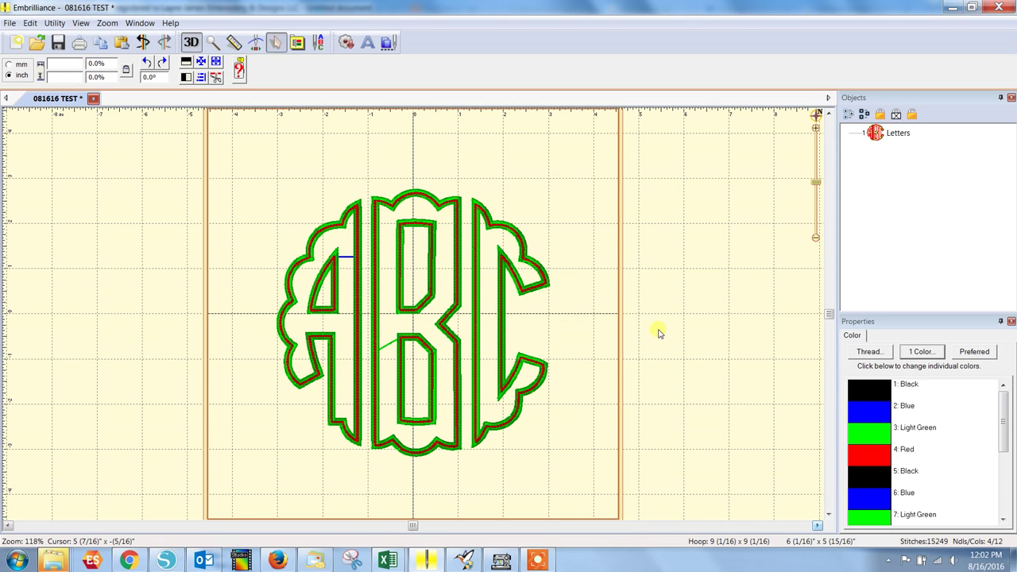
{"action": "left_click", "coordinate": [877, 134]}
{"action": "double_click", "coordinate": [857, 372]}
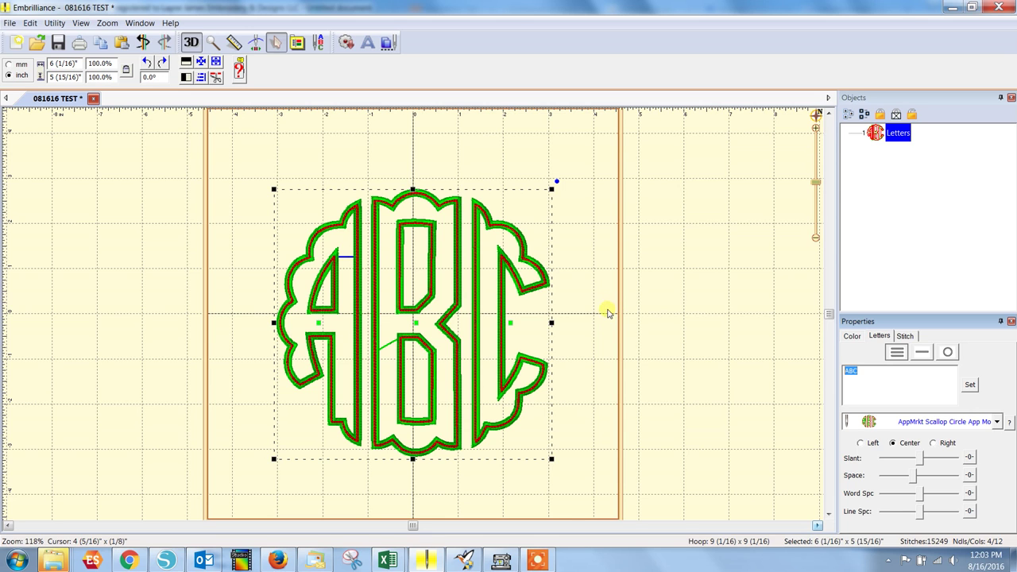
Deselect the lettering and run Edit > Utility > Color Sort on the ABC design
{"action": "left_click", "coordinate": [175, 168]}
{"action": "left_click", "coordinate": [30, 23]}
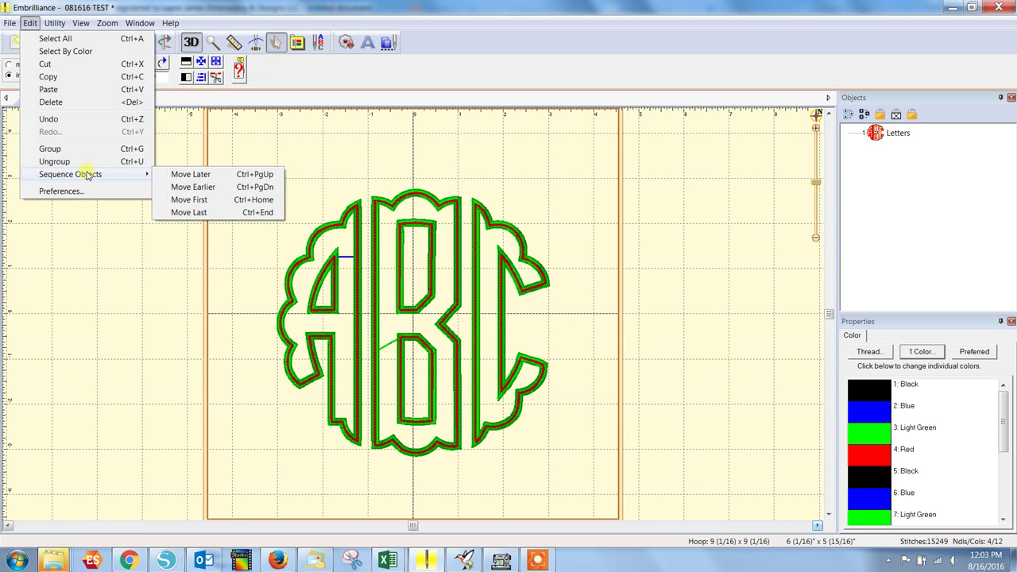
{"action": "mouse_move", "coordinate": [59, 19]}
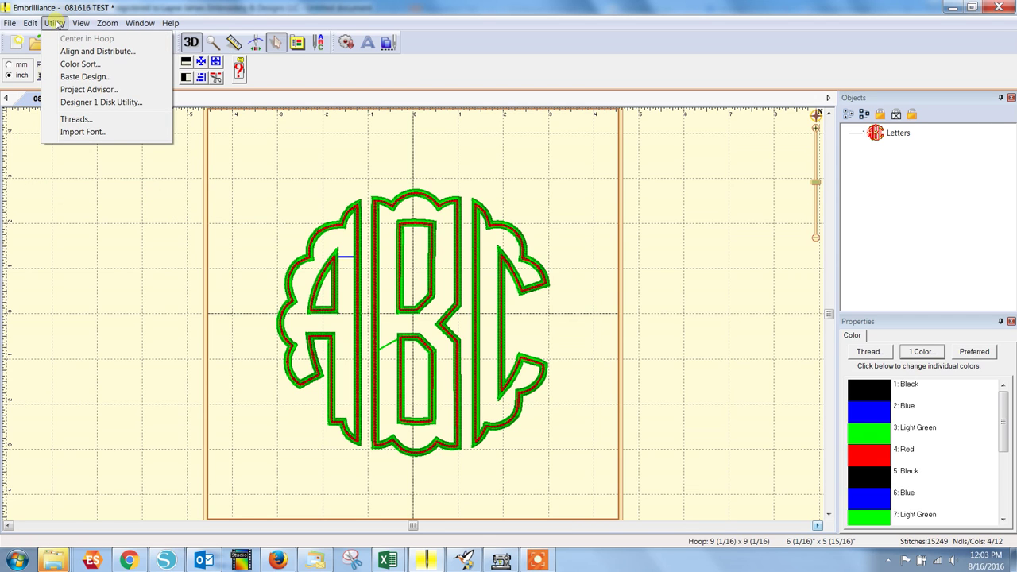
{"action": "left_click", "coordinate": [68, 64]}
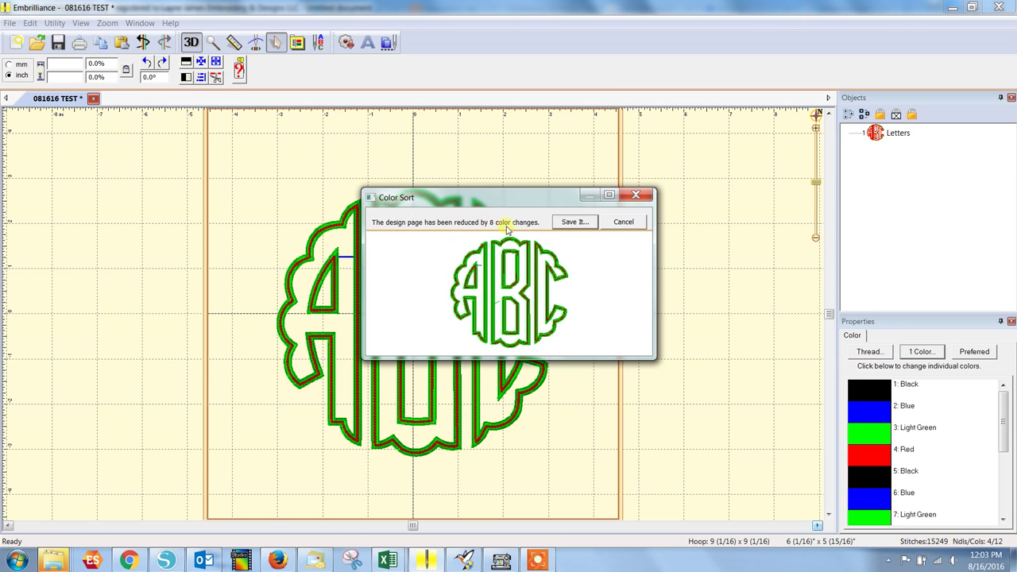
Save the color-sorted design as 081616 TEST_sorted in PES format on drive F:
{"action": "left_click_drag", "start_coordinate": [531, 197], "coordinate": [707, 145]}
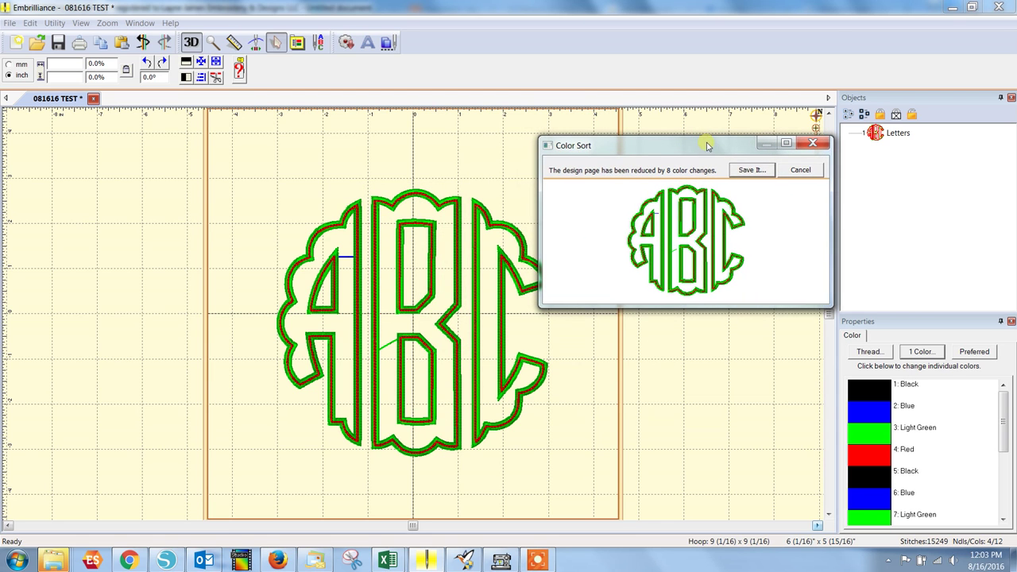
{"action": "left_click", "coordinate": [750, 170]}
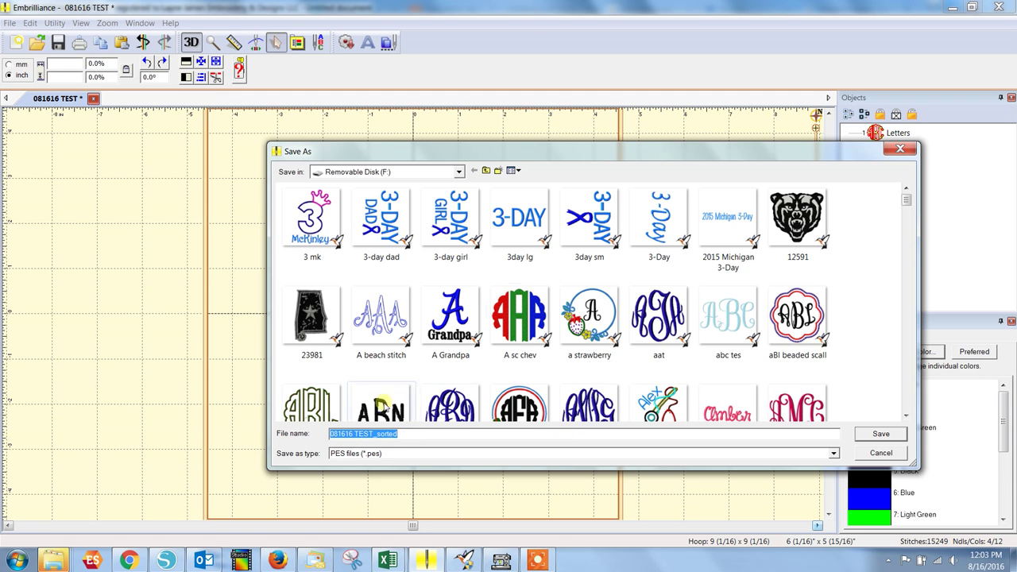
{"action": "left_click", "coordinate": [880, 435]}
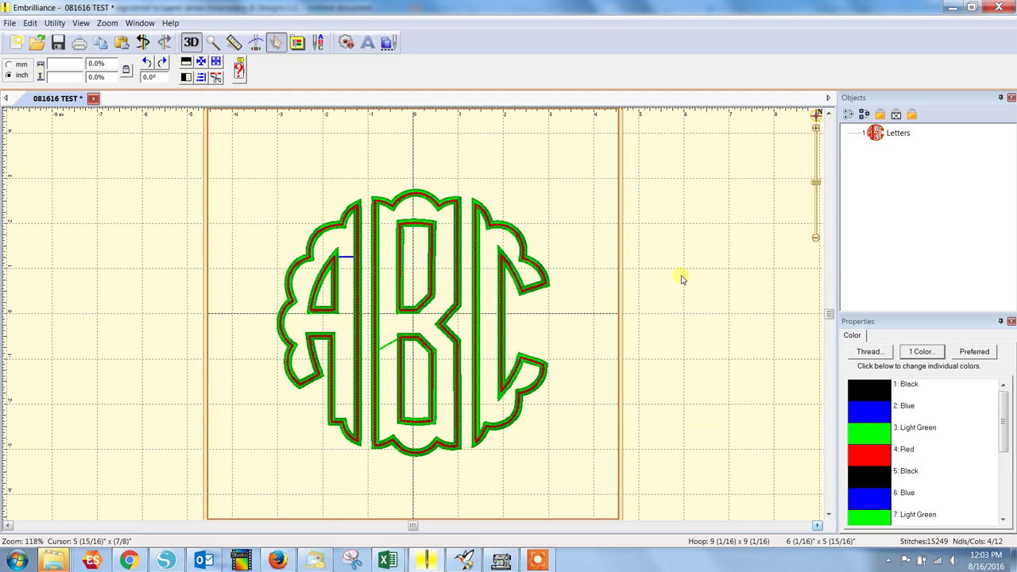
Open 081616 TEST_sorted from Removable Disk (F:)
{"action": "left_click", "coordinate": [36, 45]}
{"action": "left_click", "coordinate": [458, 173]}
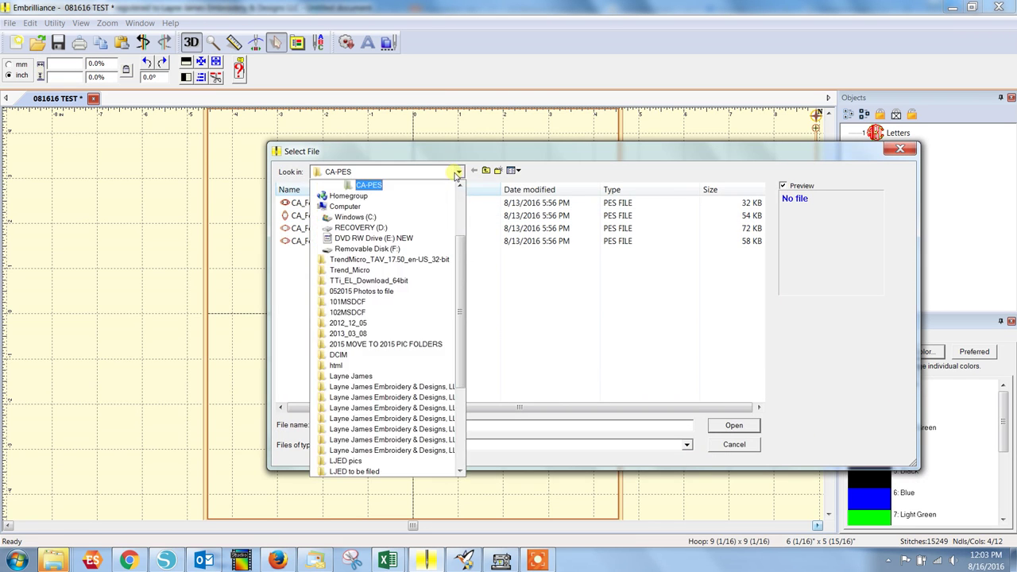
{"action": "left_click", "coordinate": [445, 247]}
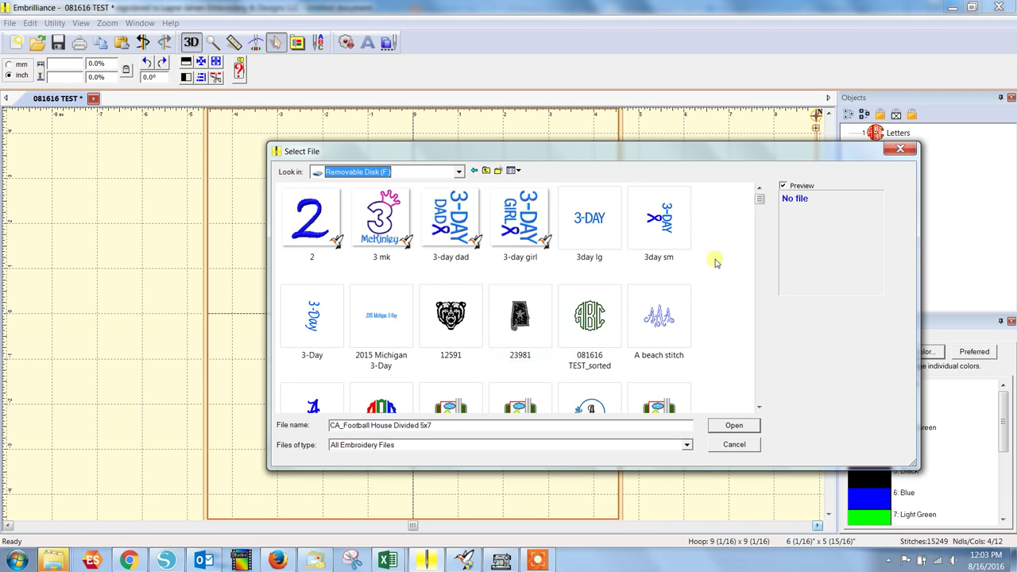
{"action": "left_click", "coordinate": [659, 317]}
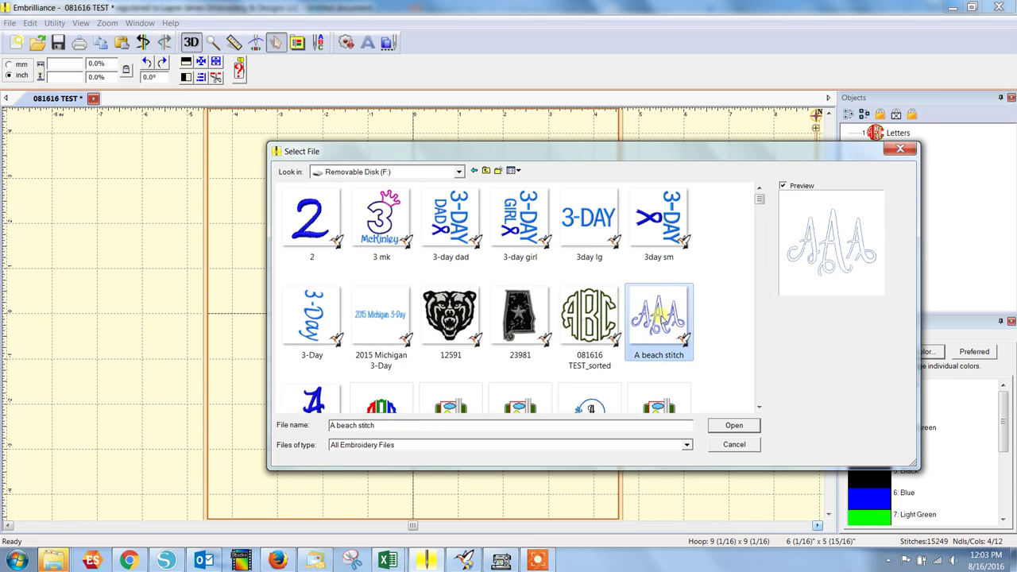
{"action": "key", "text": "Left"}
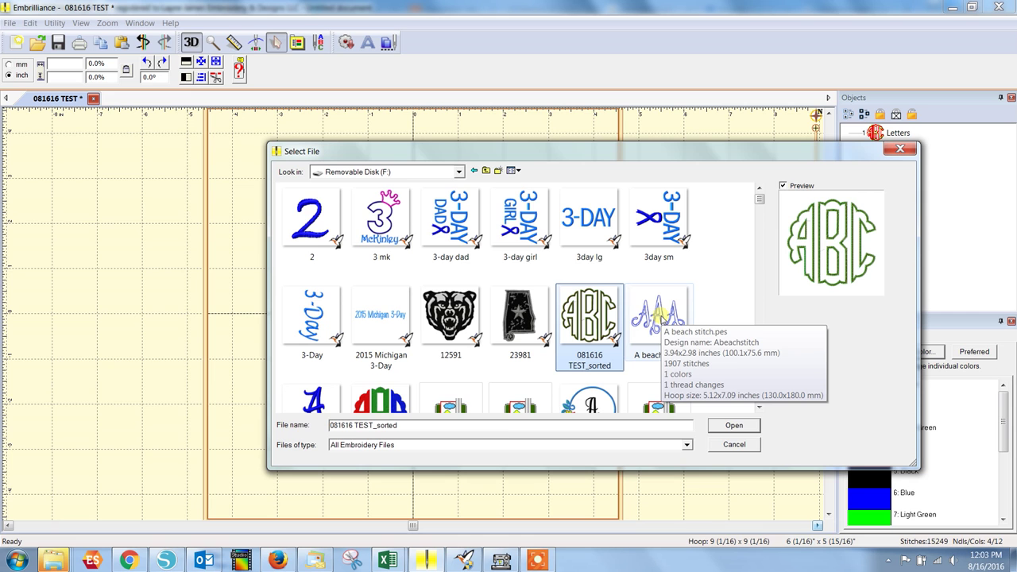
{"action": "double_click", "coordinate": [581, 319]}
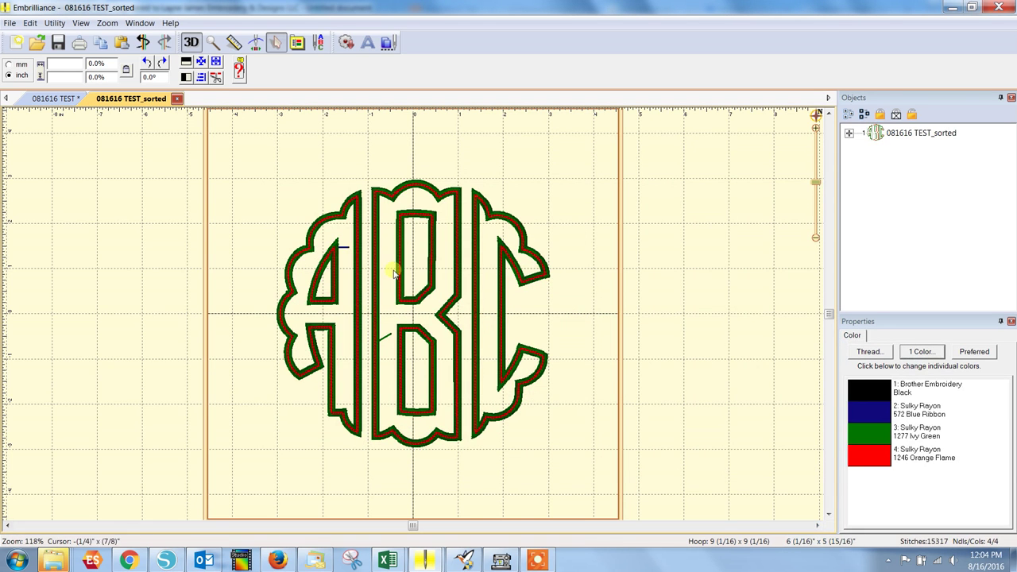
Expand 081616 TEST_sorted in the Objects list to reveal its thread layers
{"action": "left_click", "coordinate": [849, 132]}
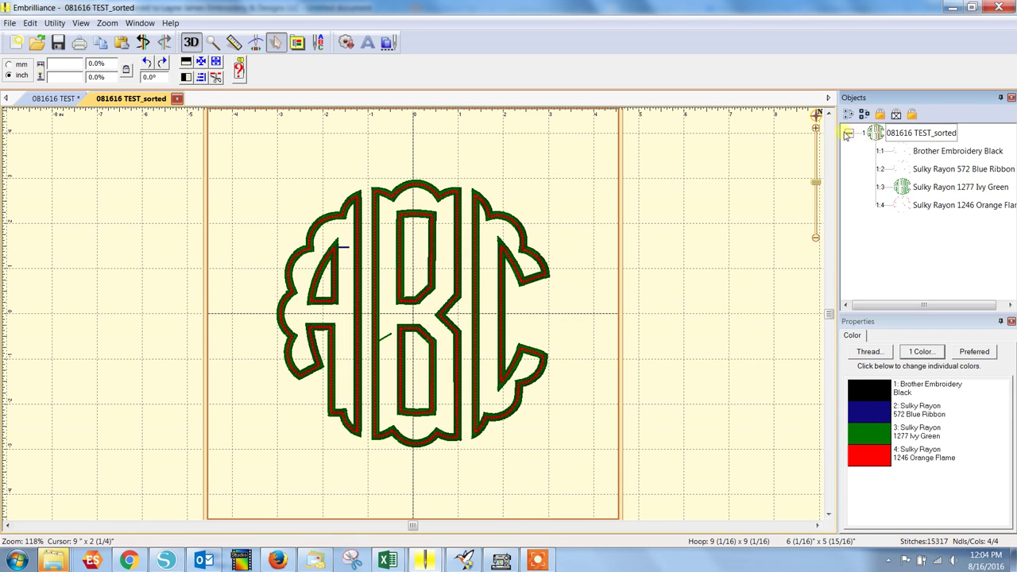
{"action": "left_click", "coordinate": [849, 133]}
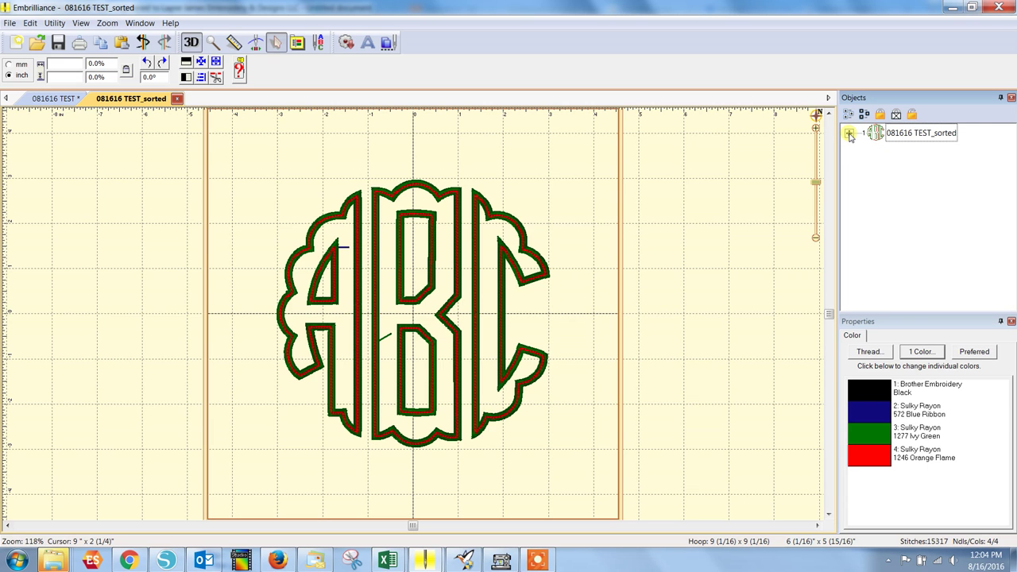
{"action": "left_click", "coordinate": [850, 134]}
Inspect the Black, Blue Ribbon, Ivy Green and Orange Flame layers, then deselect to show all colours
{"action": "left_click", "coordinate": [903, 152]}
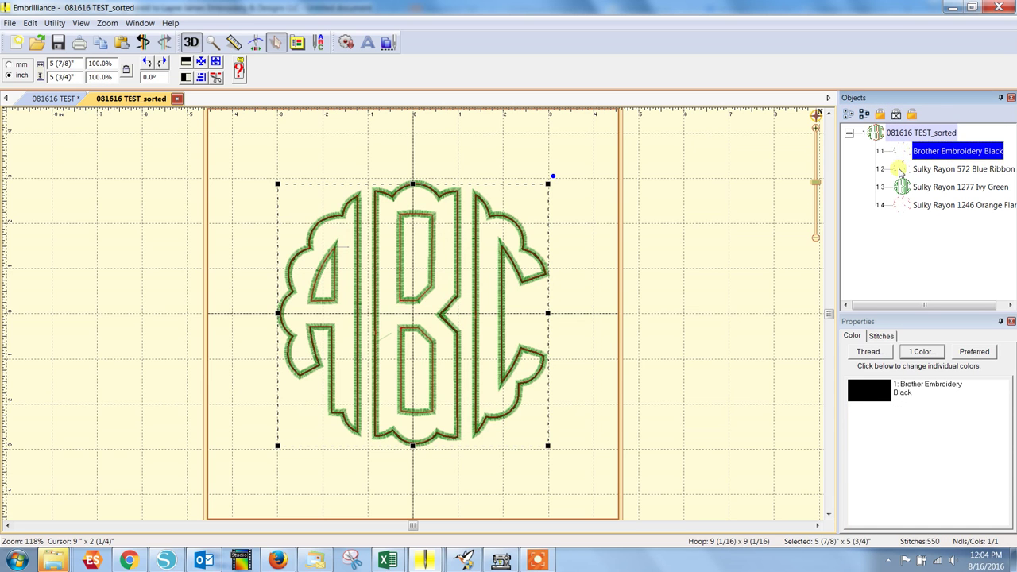
{"action": "left_click", "coordinate": [901, 170]}
{"action": "left_click", "coordinate": [901, 189]}
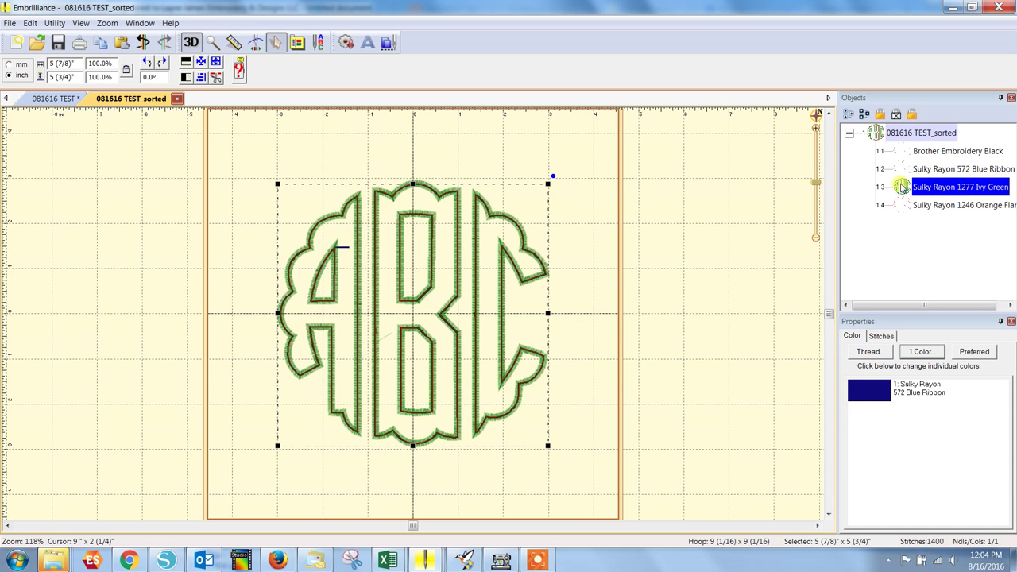
{"action": "left_click", "coordinate": [902, 206]}
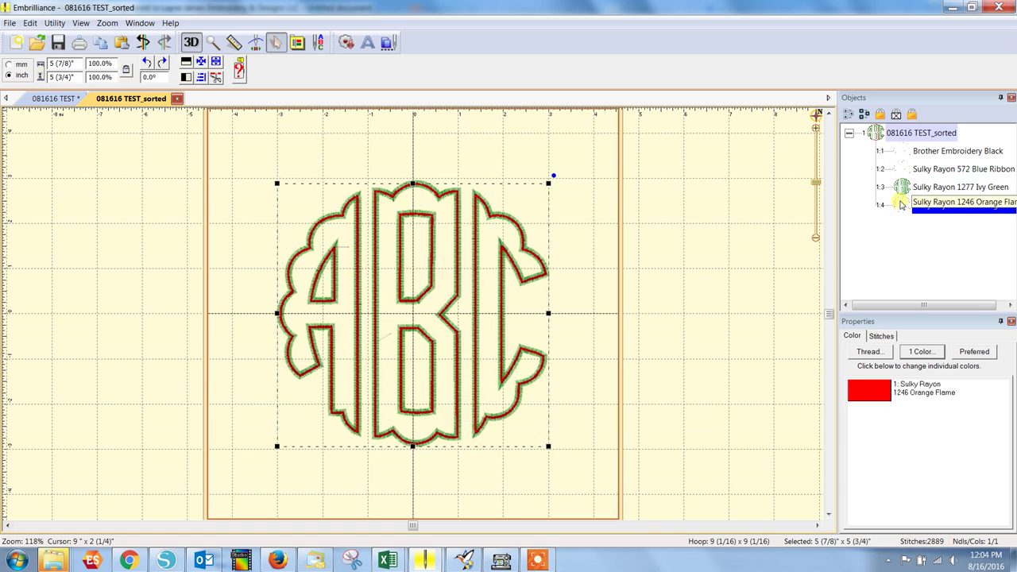
{"action": "left_click", "coordinate": [900, 151]}
{"action": "left_click", "coordinate": [902, 170]}
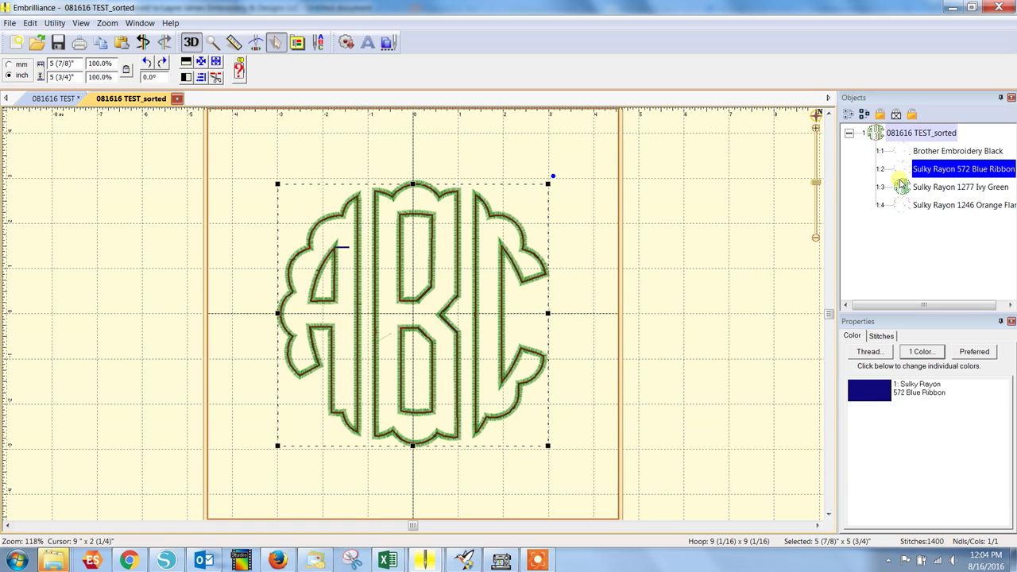
{"action": "left_click", "coordinate": [902, 189]}
{"action": "left_click", "coordinate": [904, 206]}
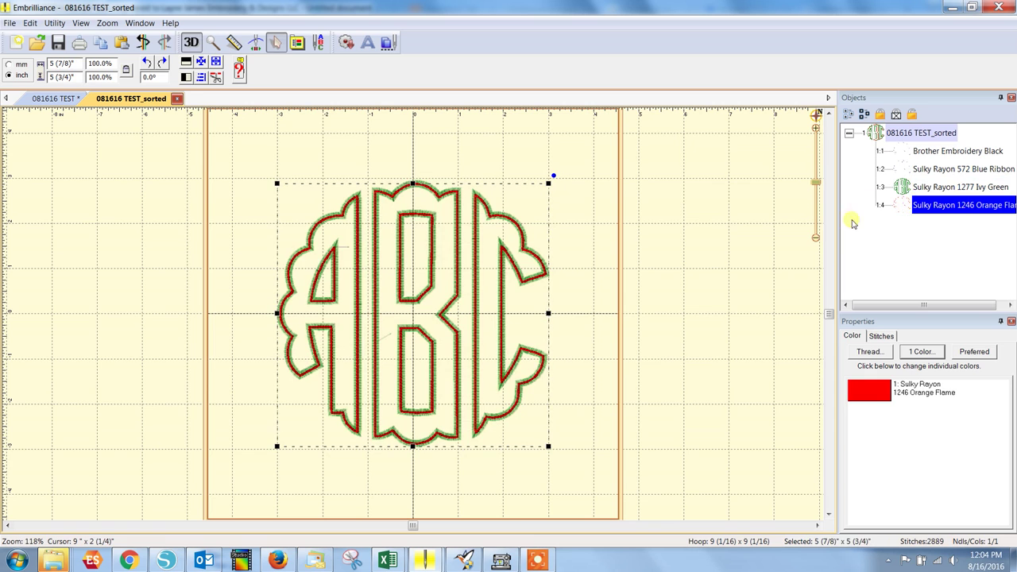
{"action": "left_click", "coordinate": [634, 240]}
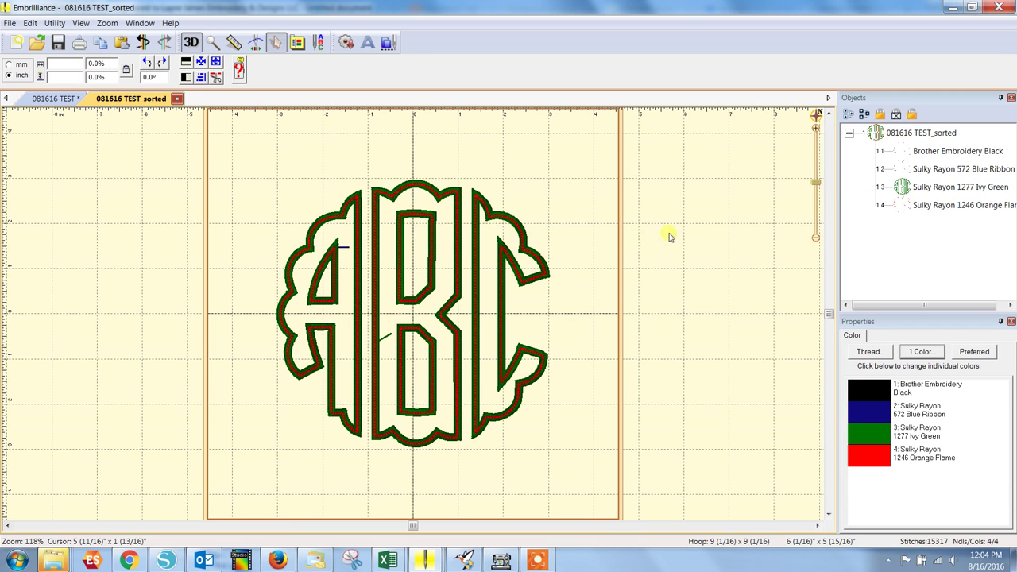